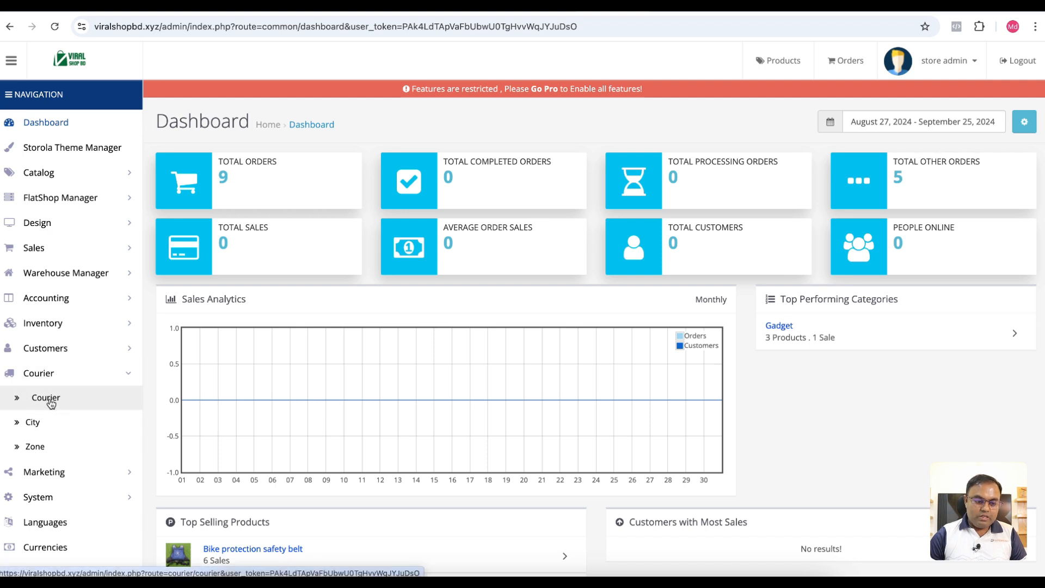
Start a new courier in the store's courier list, named Steadfast with a courier charge of 130.
click(49, 400)
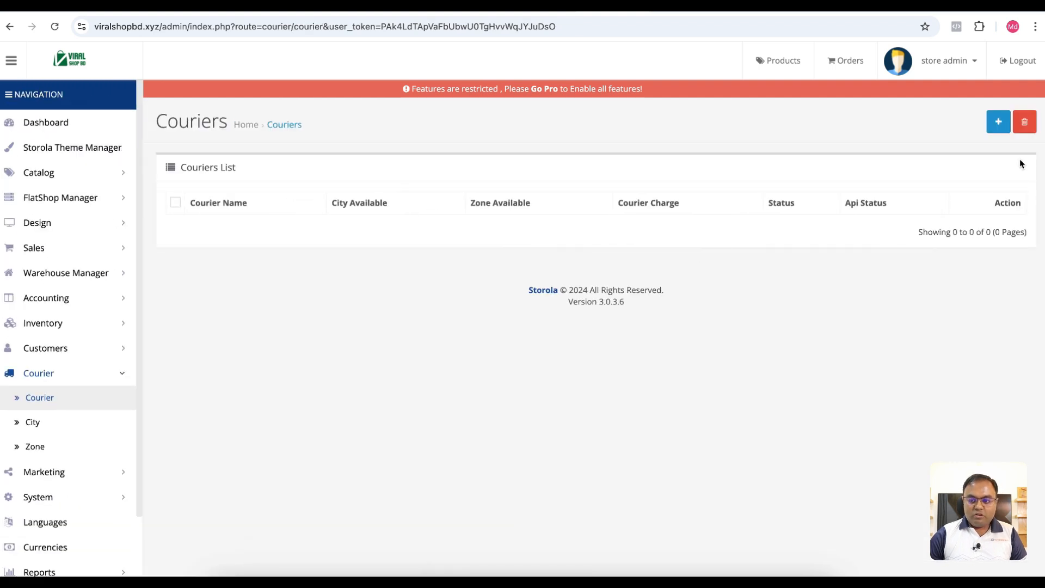
click(999, 122)
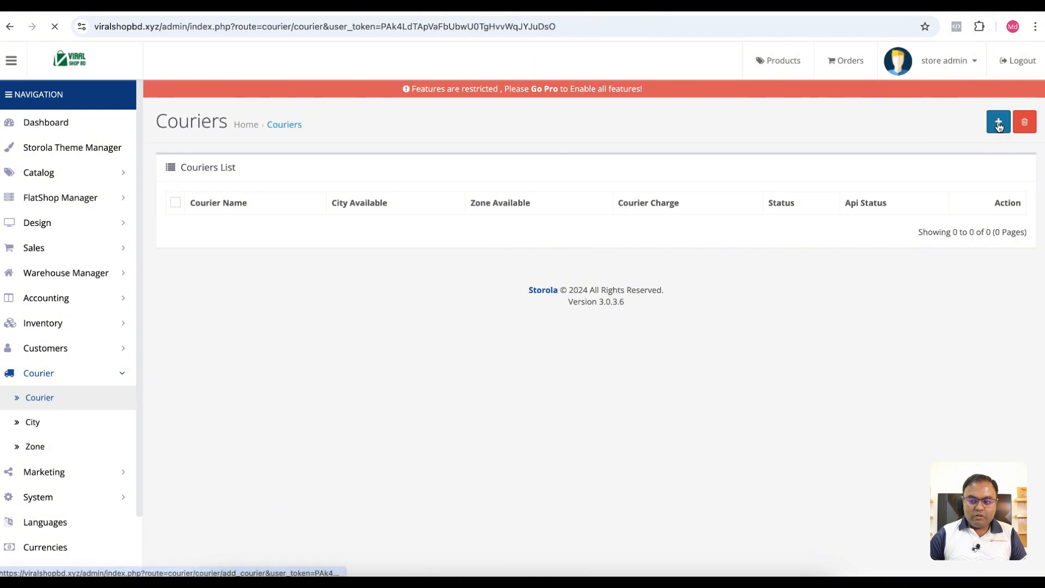
click(401, 208)
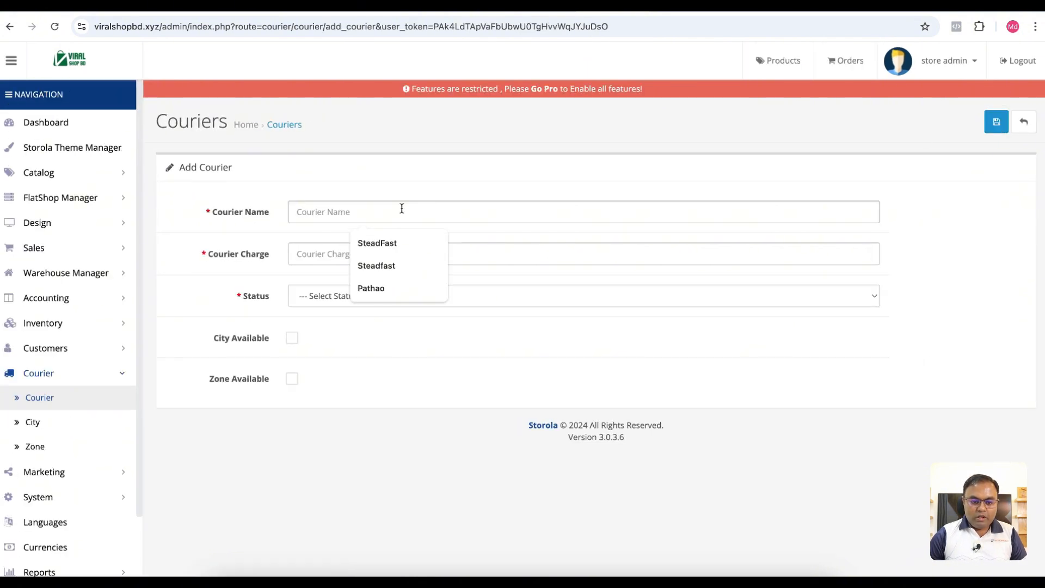
click(401, 262)
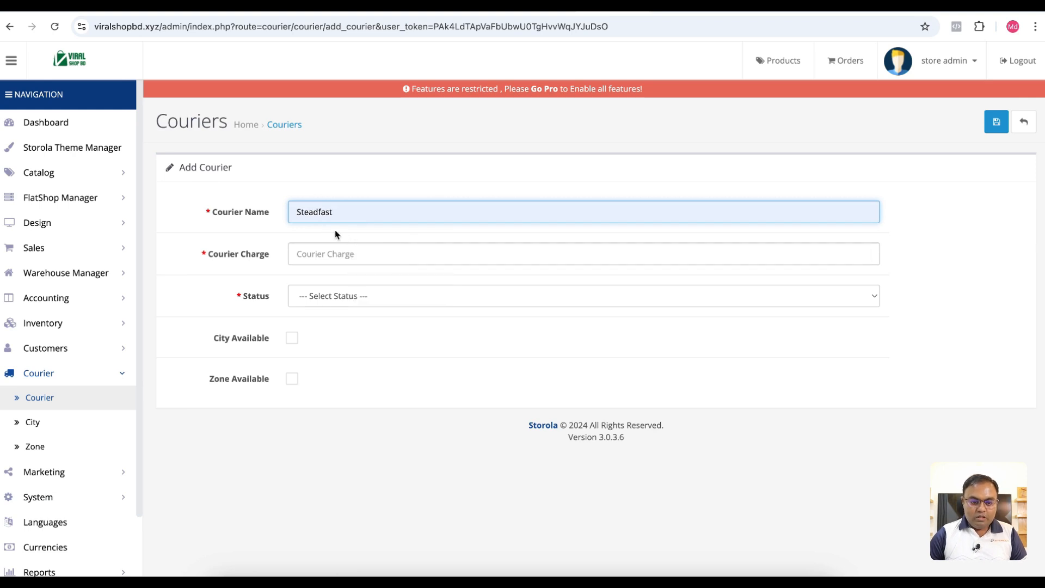
click(364, 255)
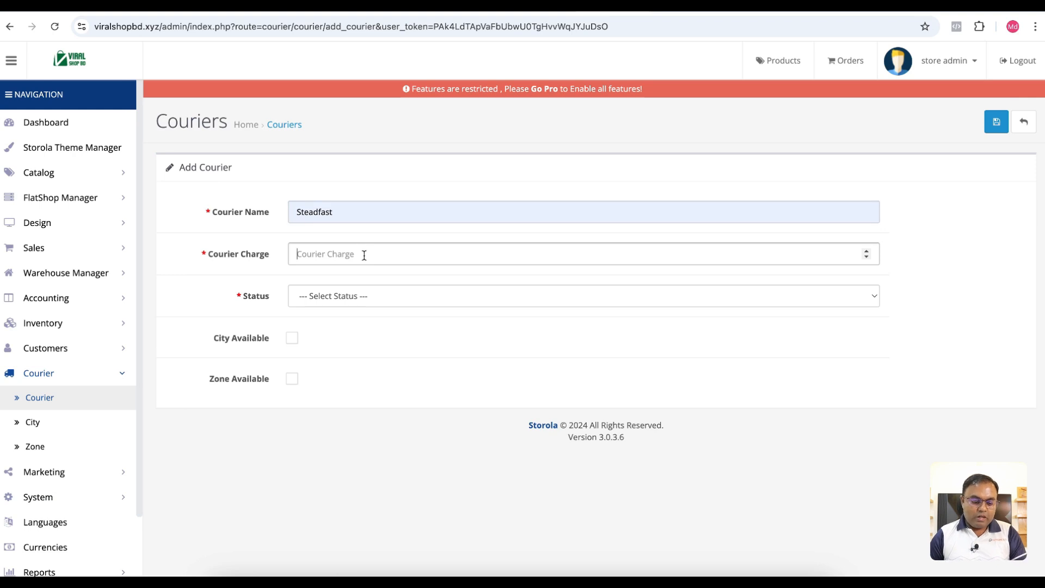
text(130)
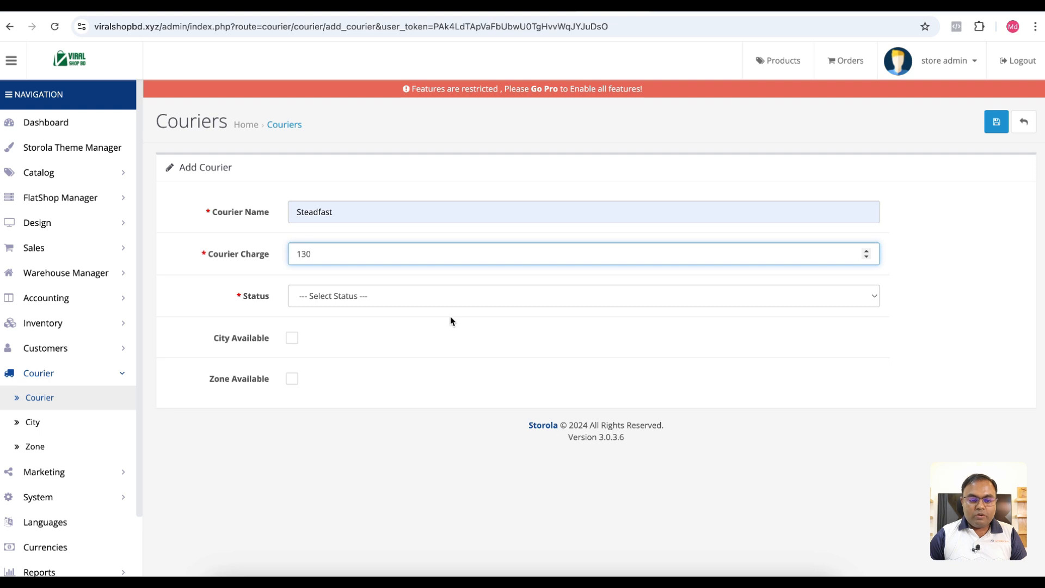
Set the Steadfast courier's status to Active, enable City Available and Zone Available, and save it.
click(414, 296)
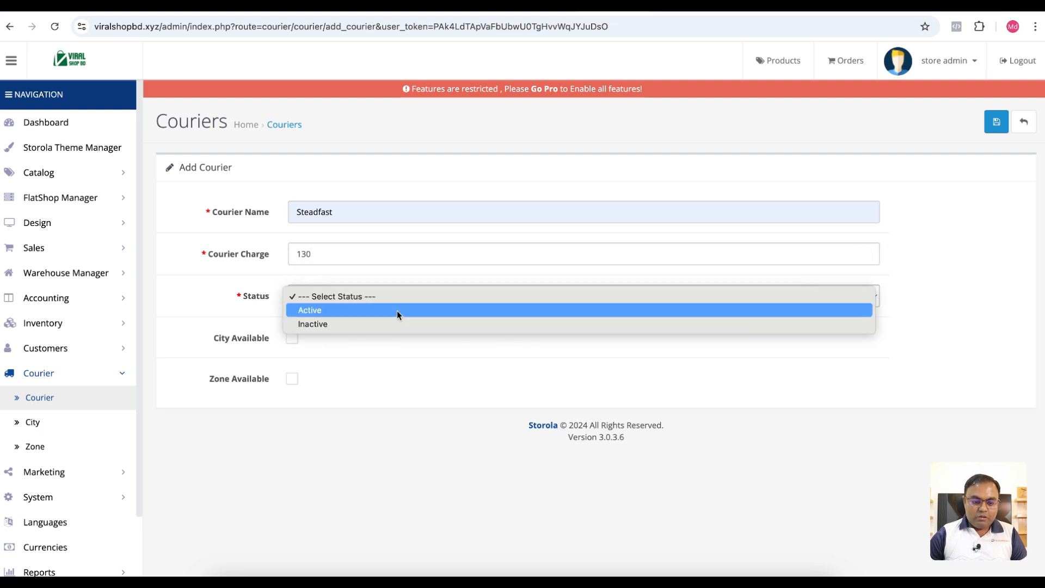
click(397, 310)
click(292, 338)
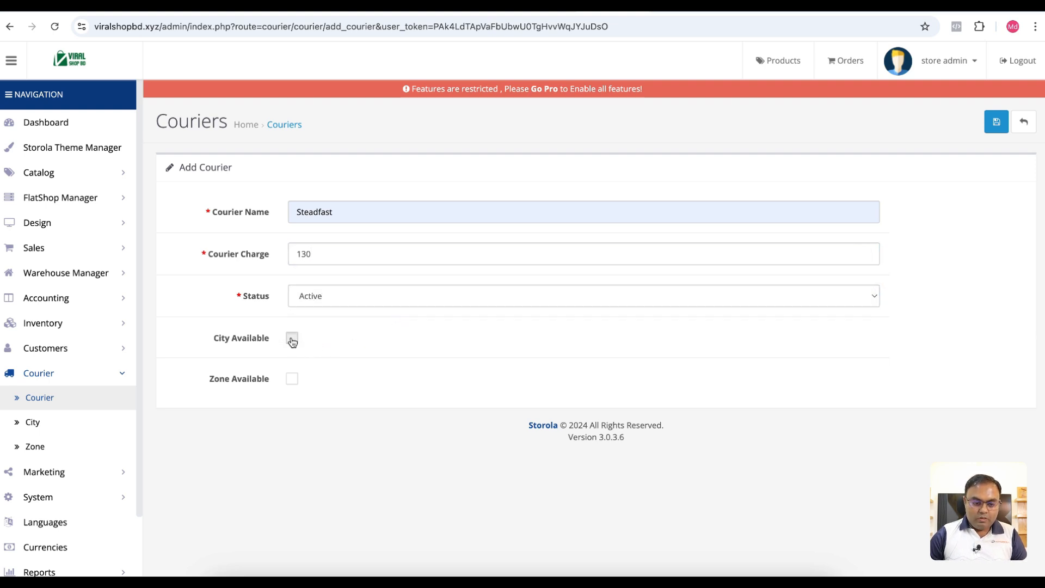
click(293, 379)
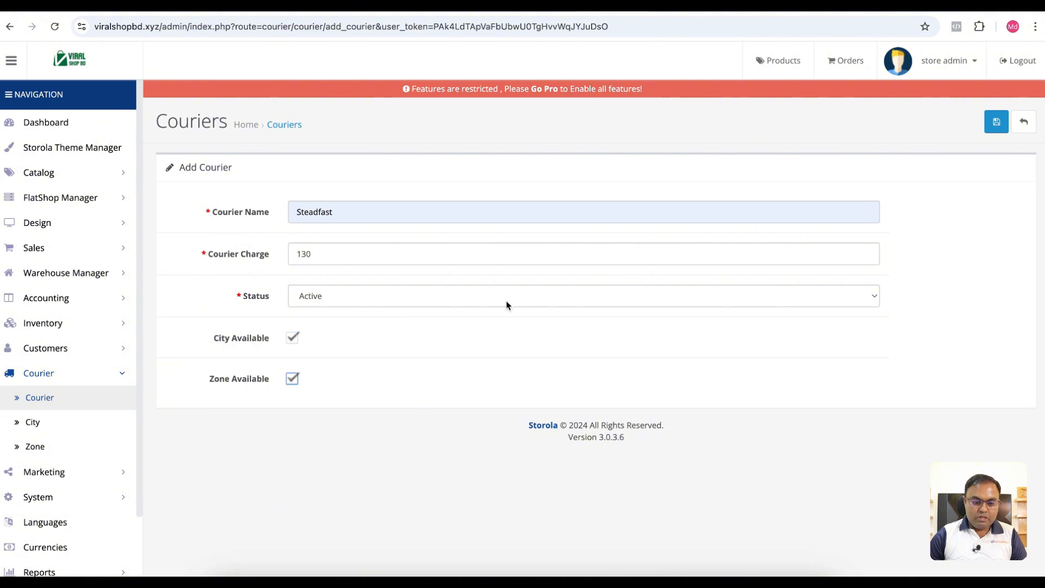
click(992, 125)
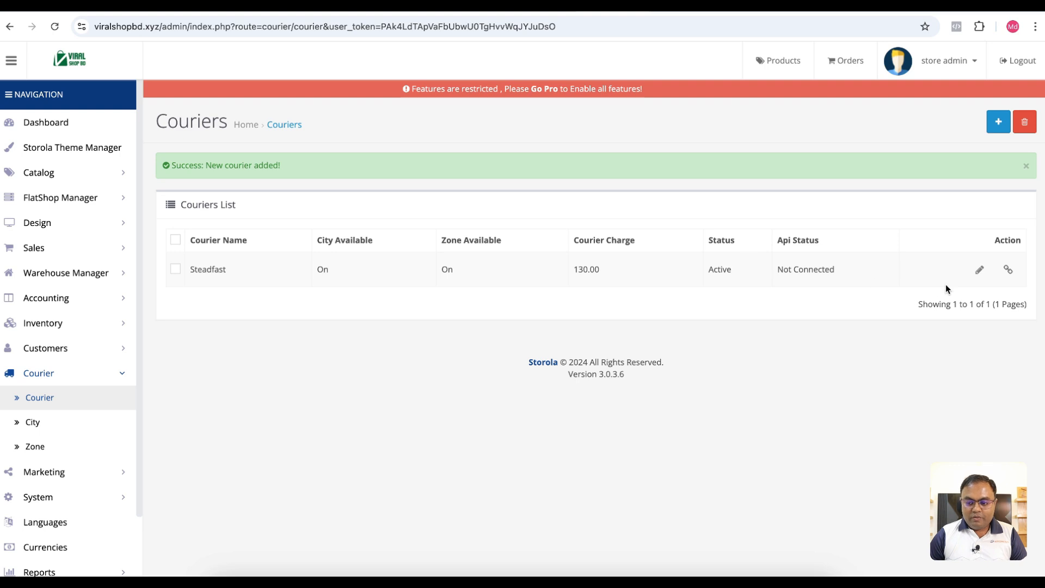
Open the API connection settings for the Steadfast courier and set the status to Enabled.
click(1010, 272)
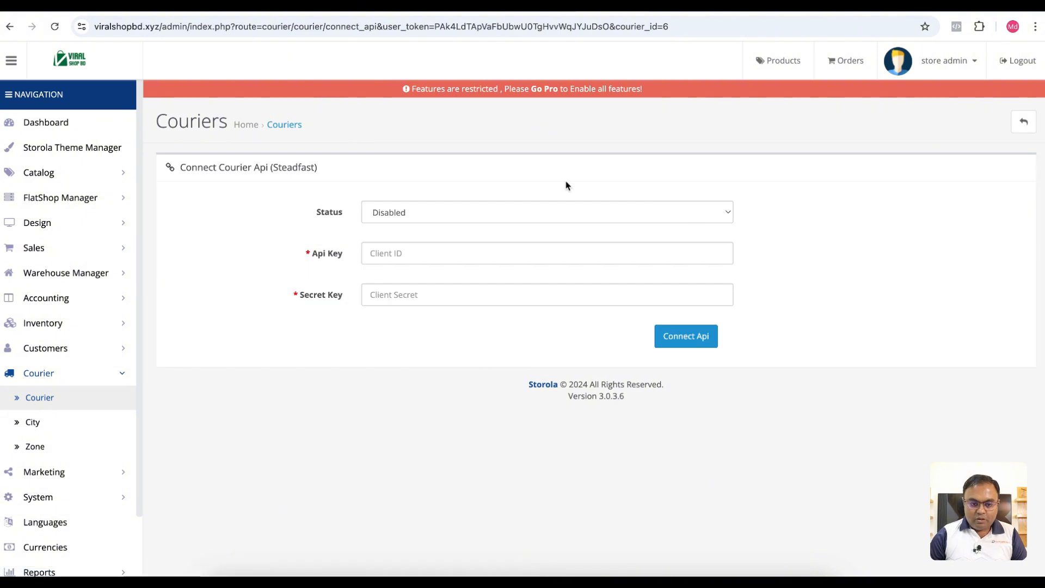
click(463, 218)
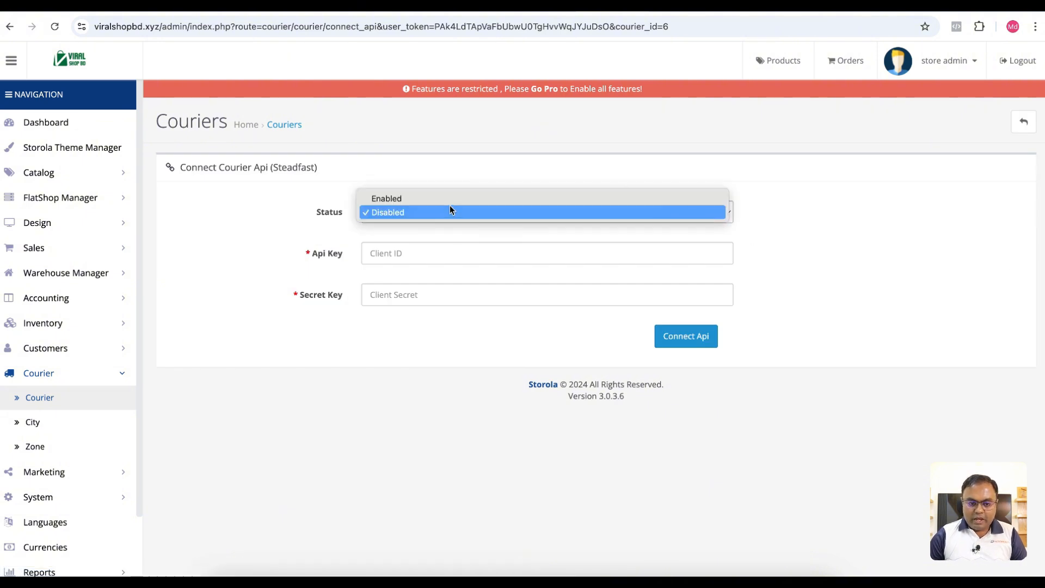
click(450, 202)
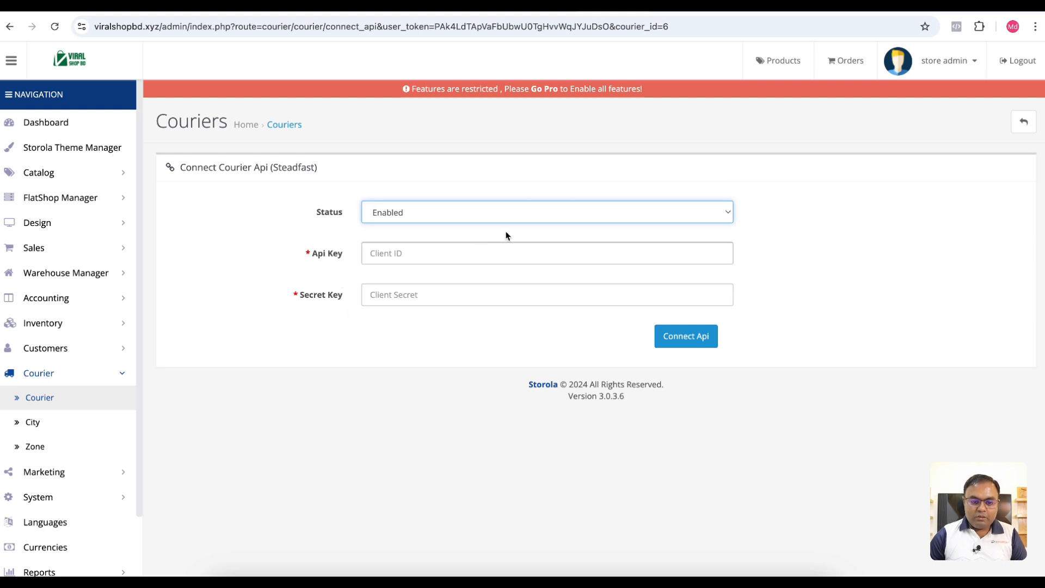
Switch to the SteadFast merchant site, log in with the prefilled credentials and open the API keys page.
click(850, 5)
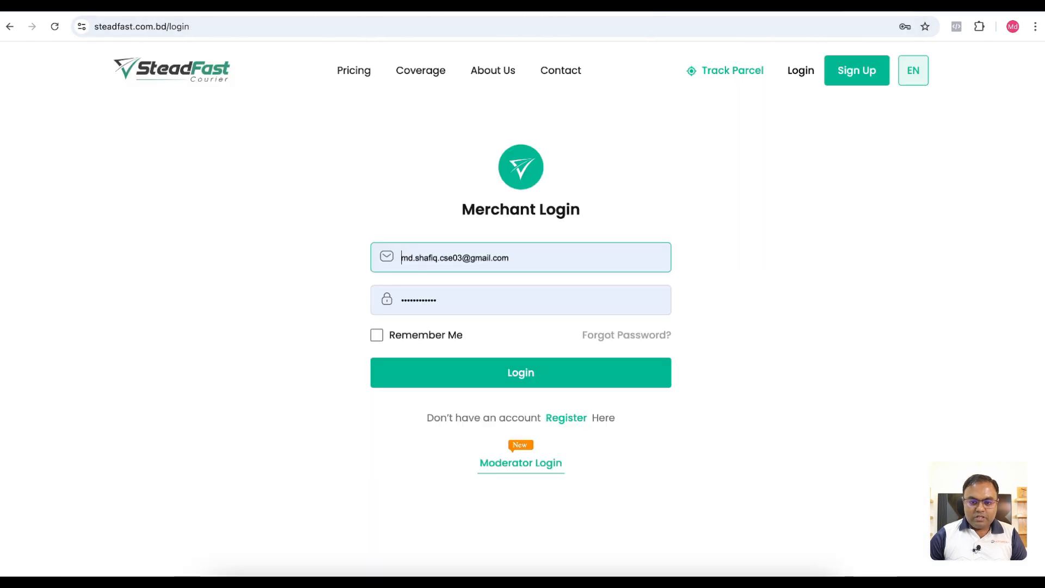
click(548, 378)
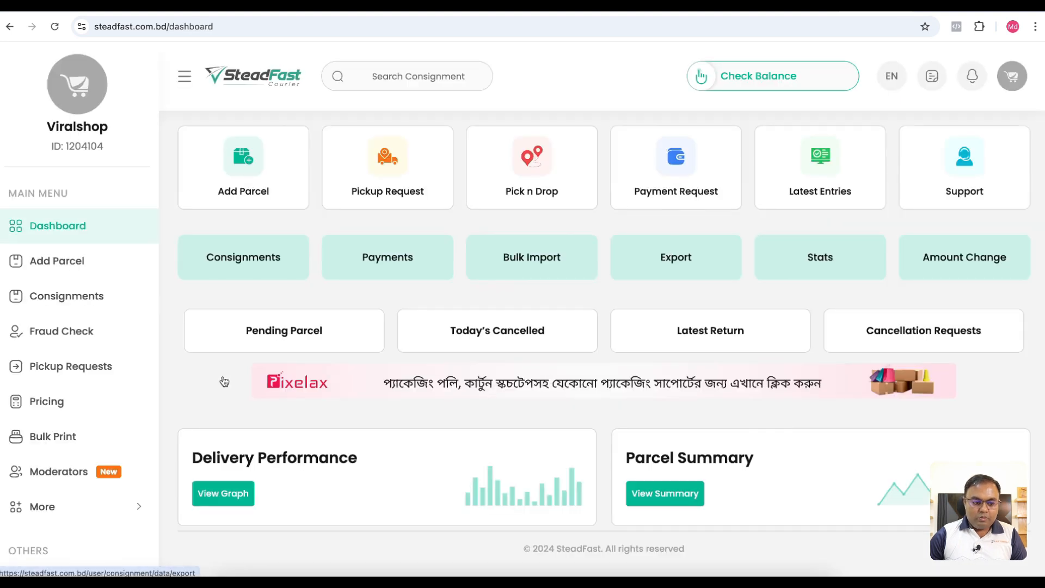
click(78, 512)
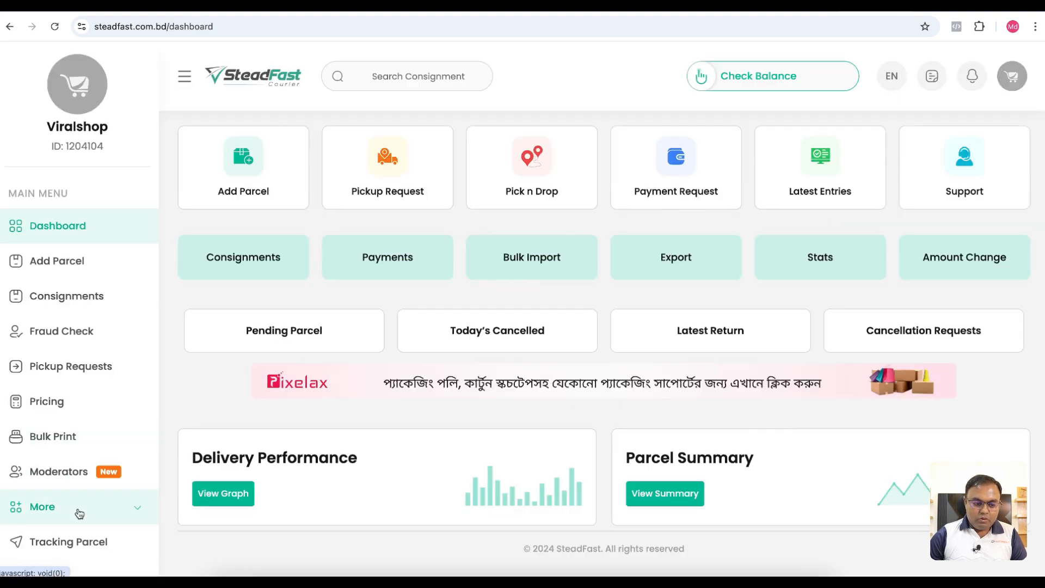
scroll(82, 490, down, 2)
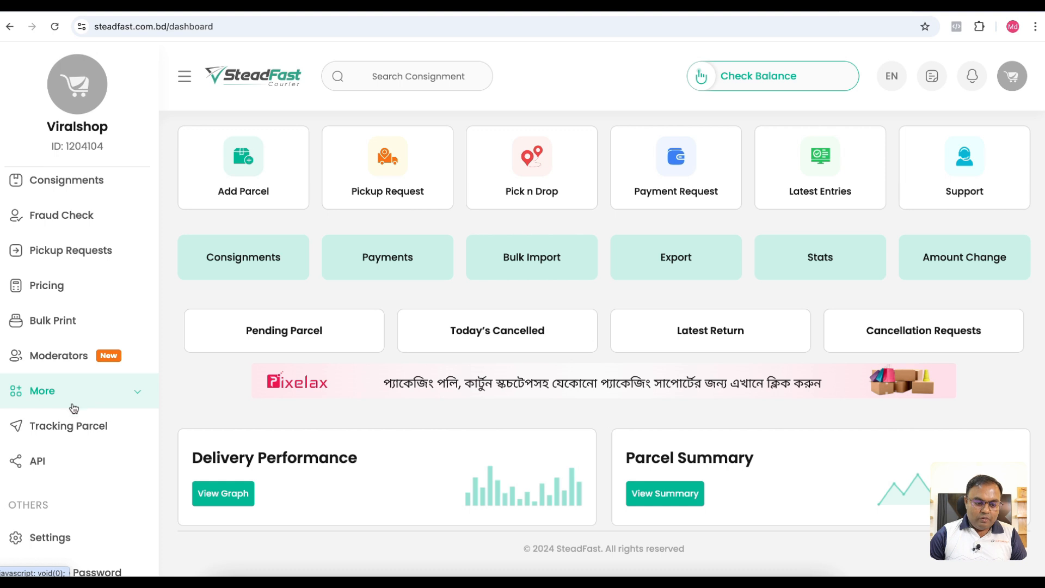
click(43, 466)
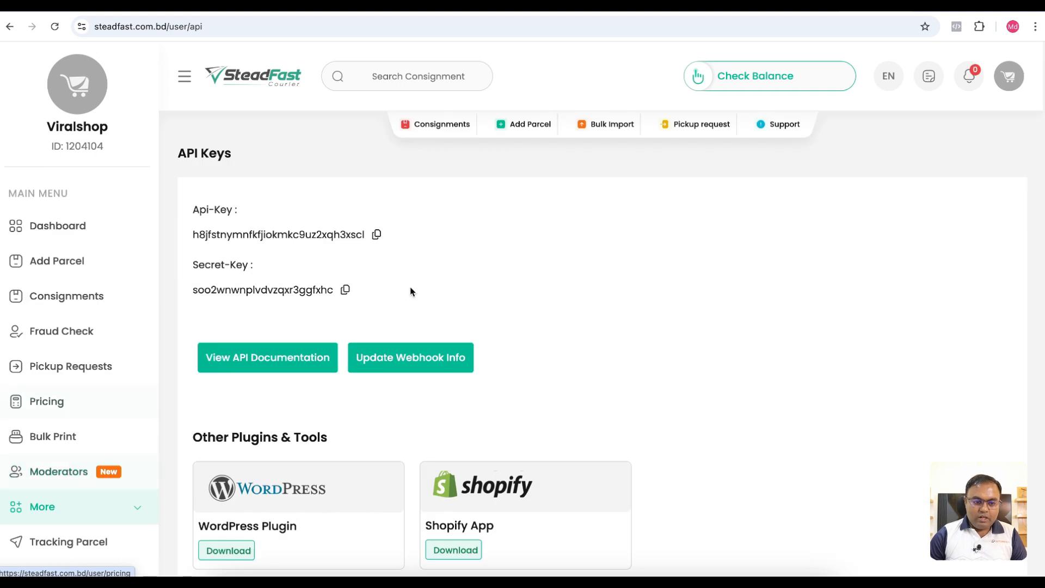
Copy the SteadFast API key and paste it into the Api Key field of the store's Steadfast connection form.
click(376, 237)
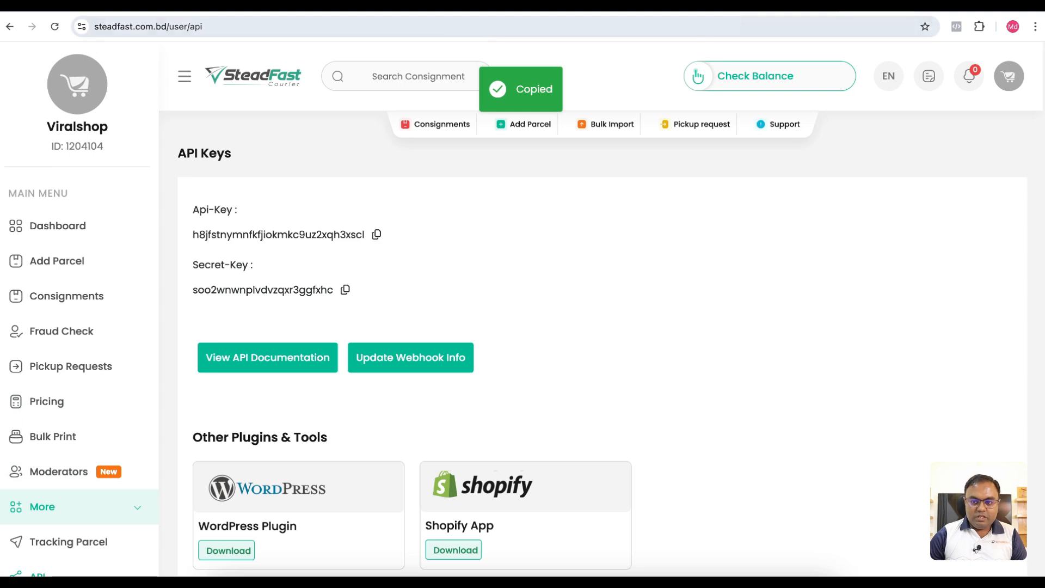
click(639, 11)
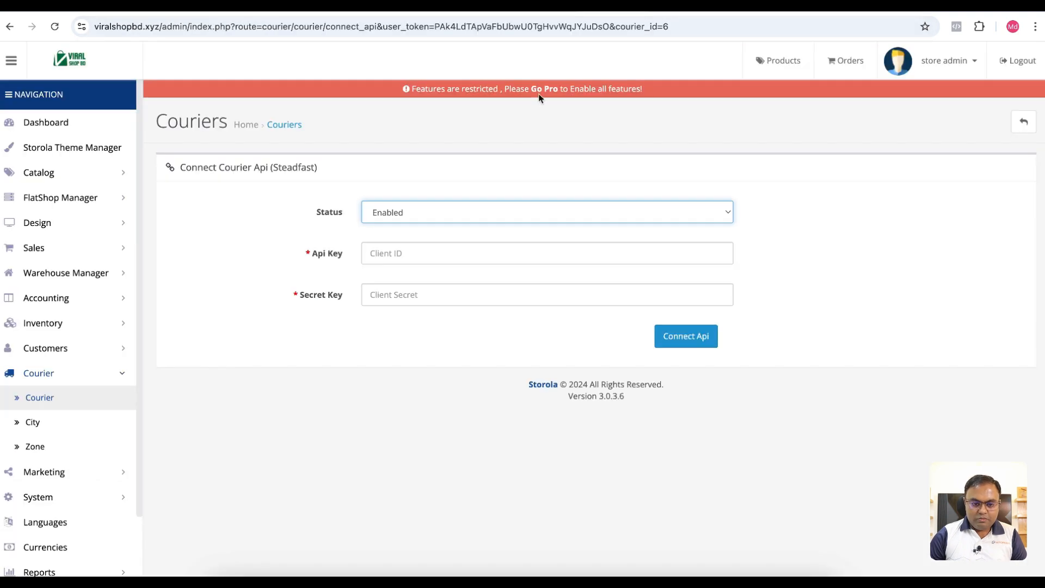
click(440, 259)
key(ctrl+v)
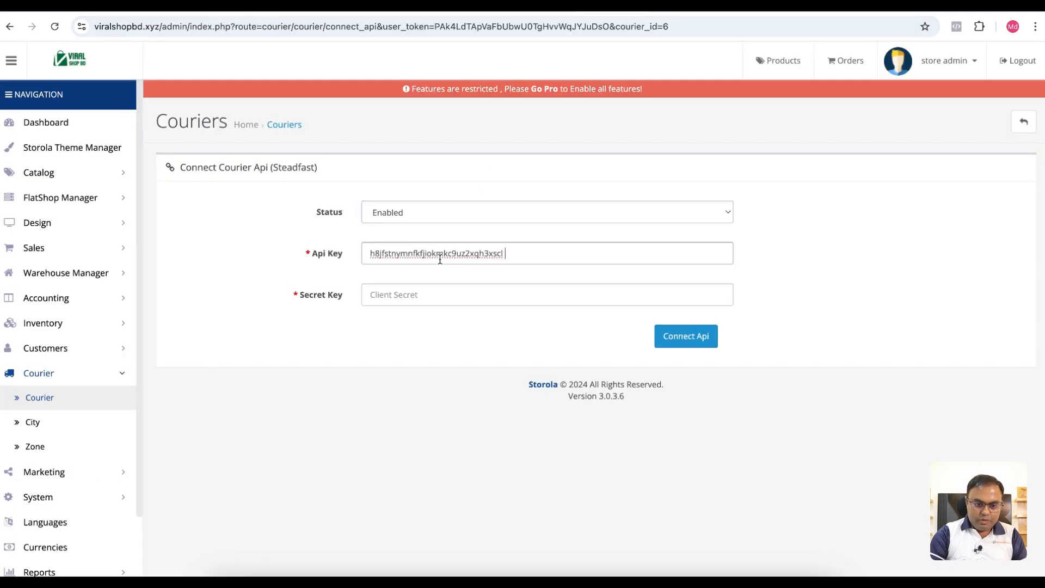
Copy the secret key from the SteadFast site into the store's Secret Key field and connect the API.
click(506, 10)
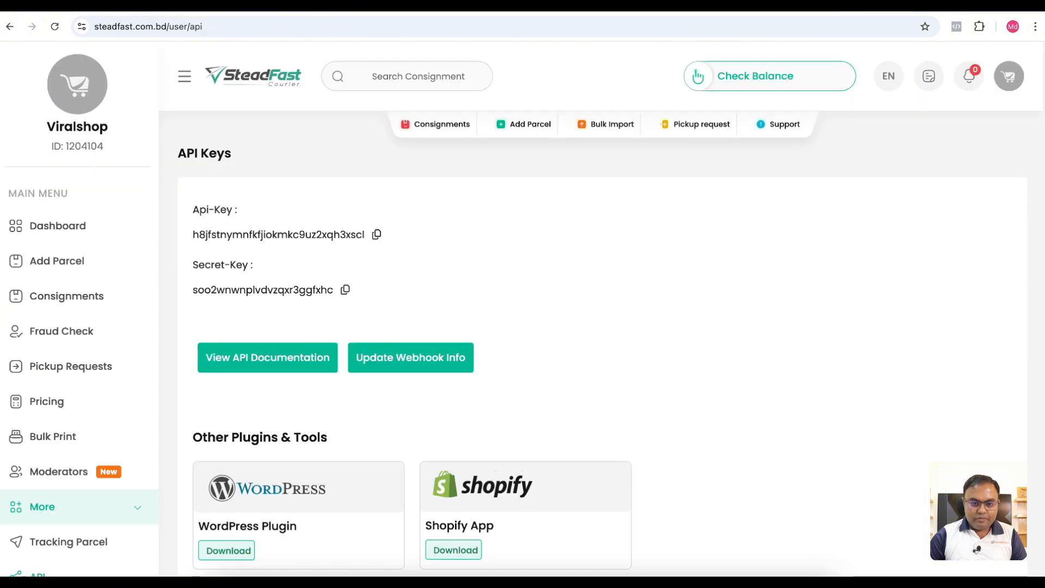
click(345, 290)
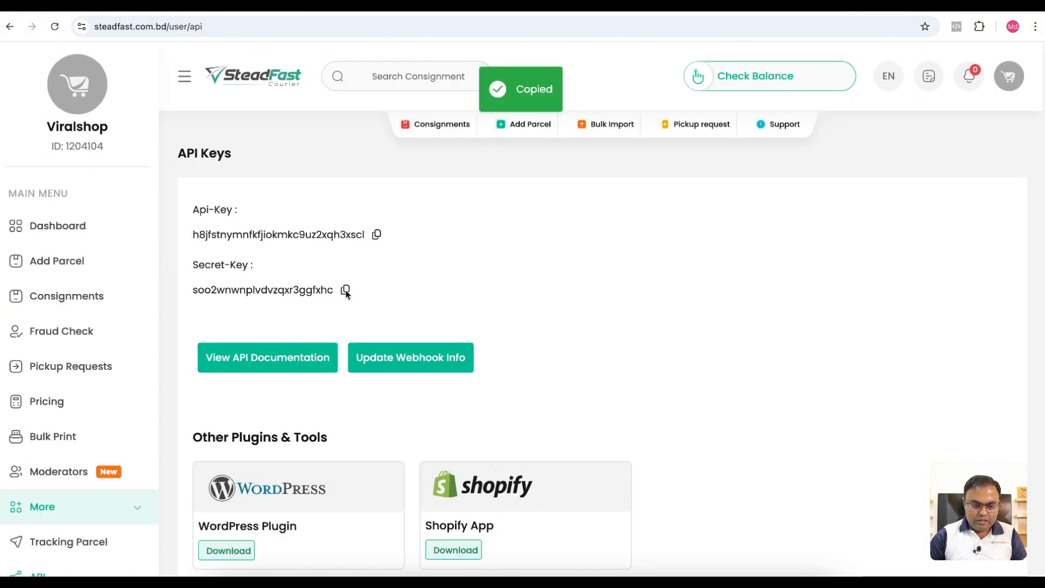
click(609, 7)
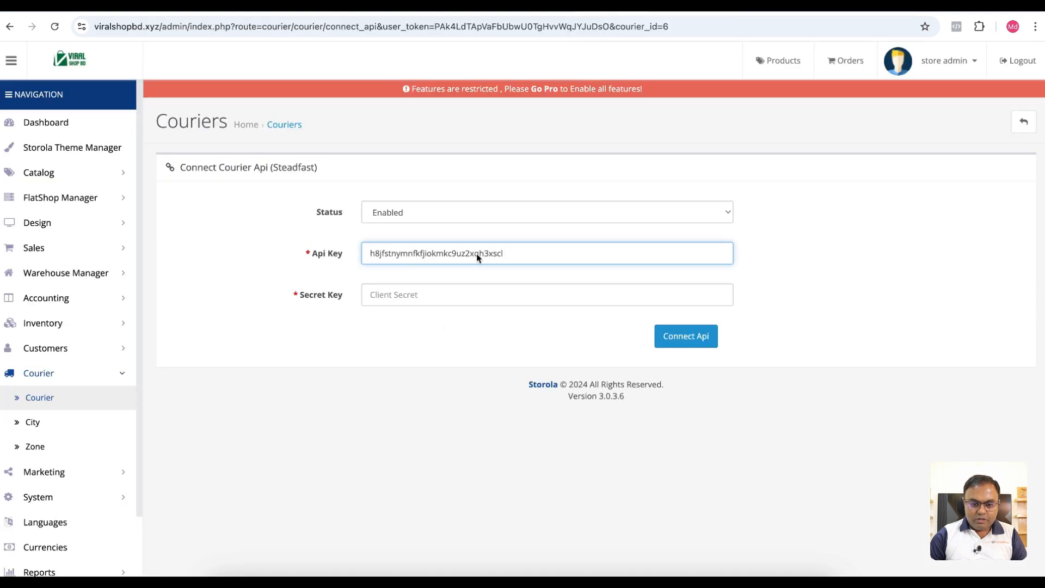
click(436, 295)
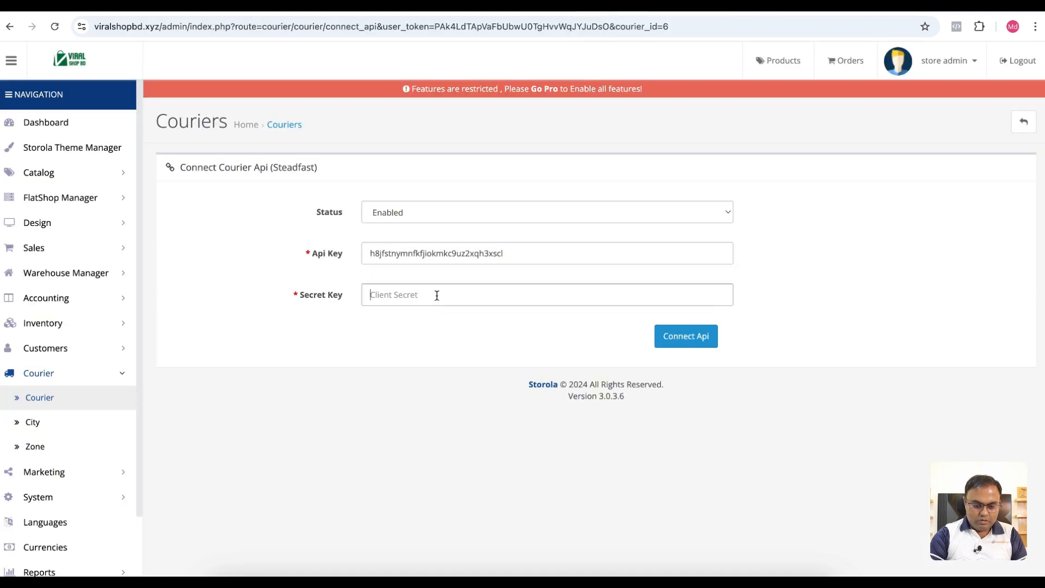
key(ctrl+v)
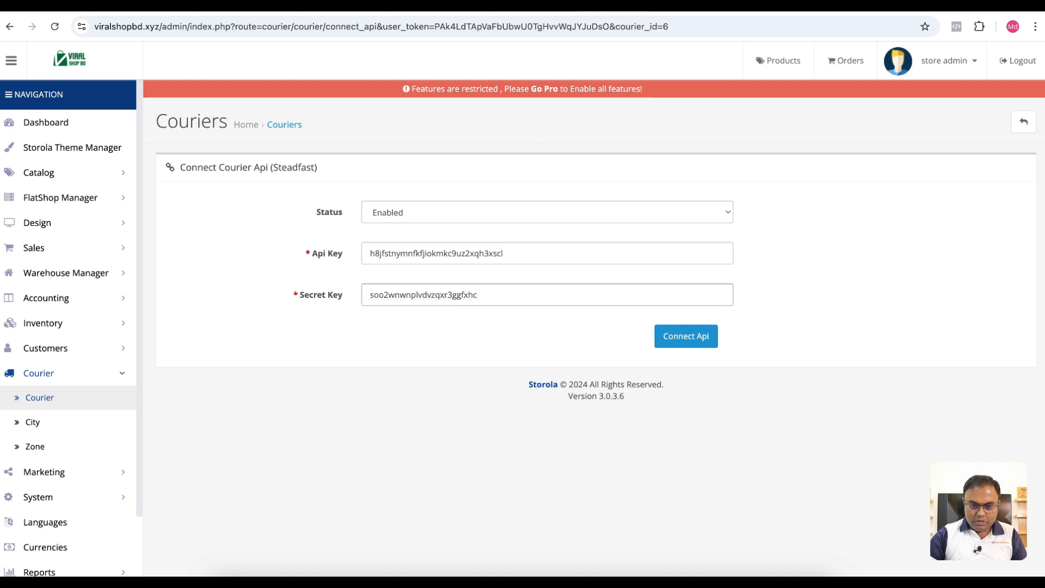
click(559, 250)
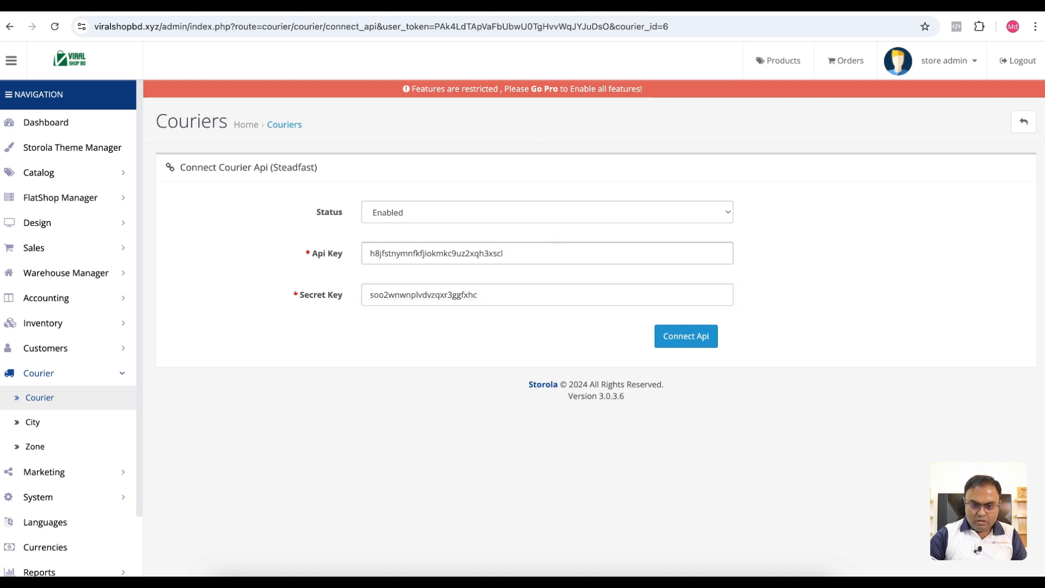
click(683, 341)
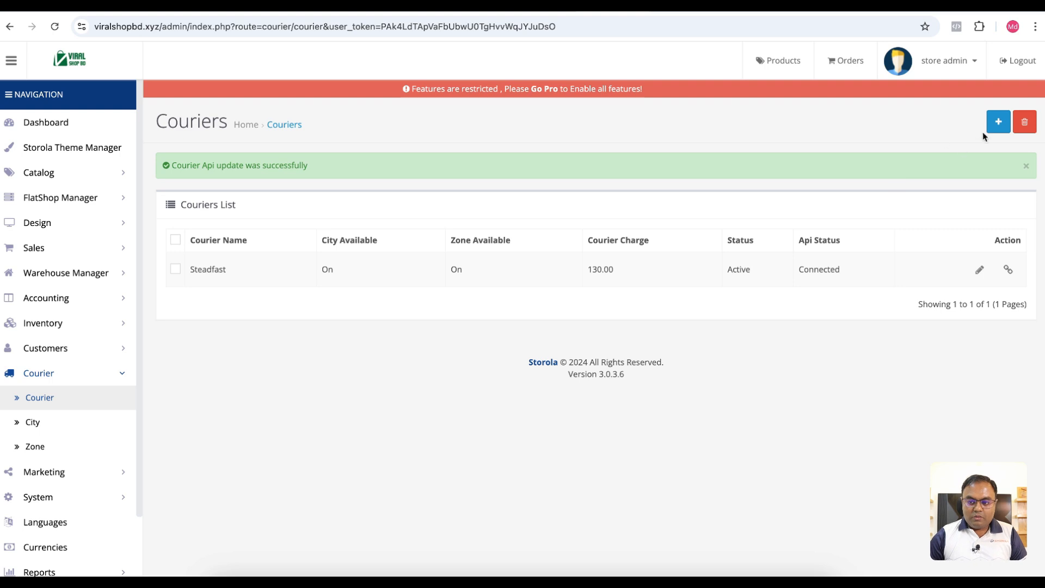
Start another new courier named Pathao with a courier charge of 130.
click(995, 127)
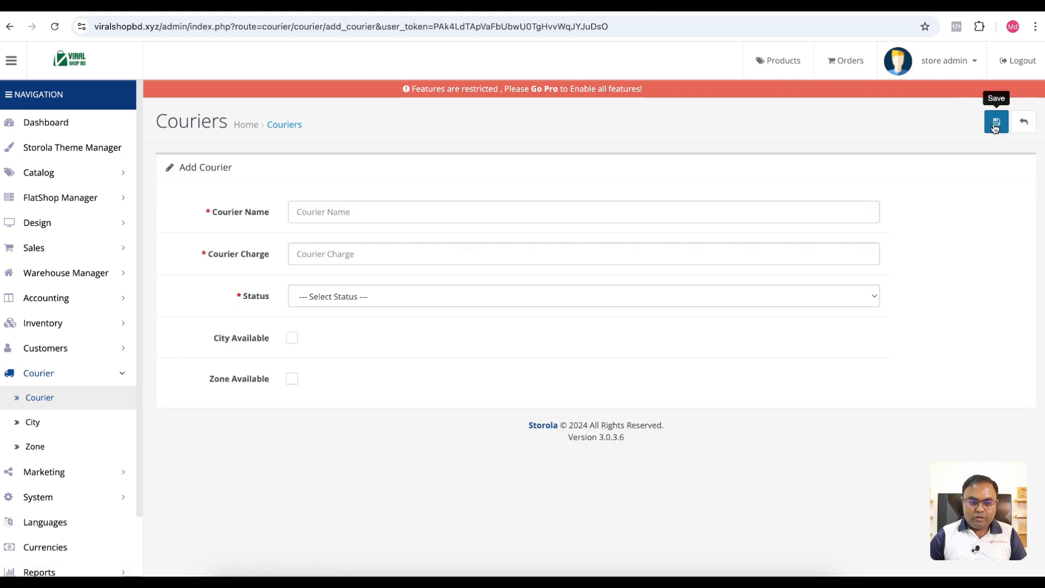
click(360, 210)
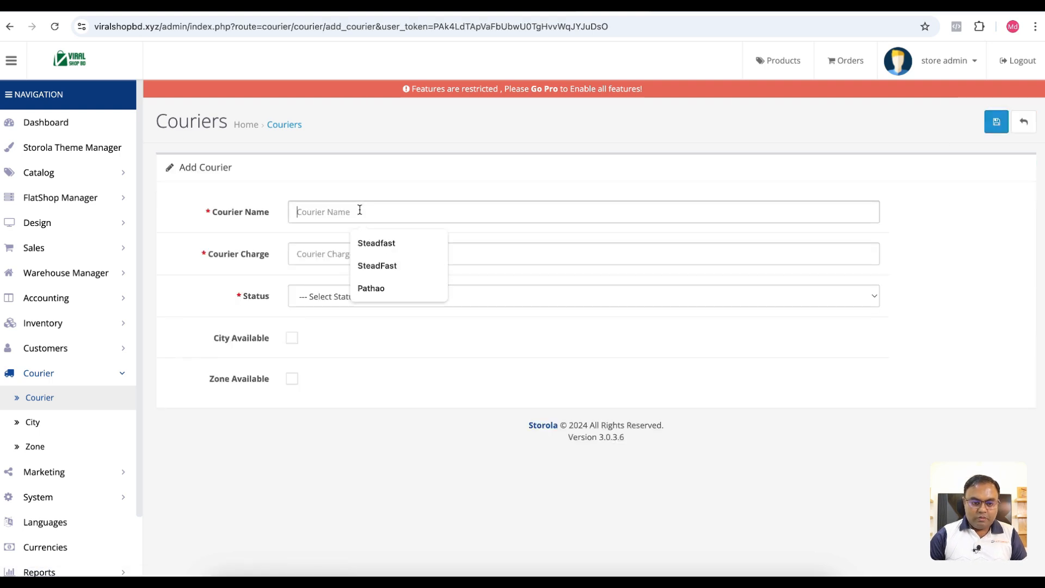
click(387, 291)
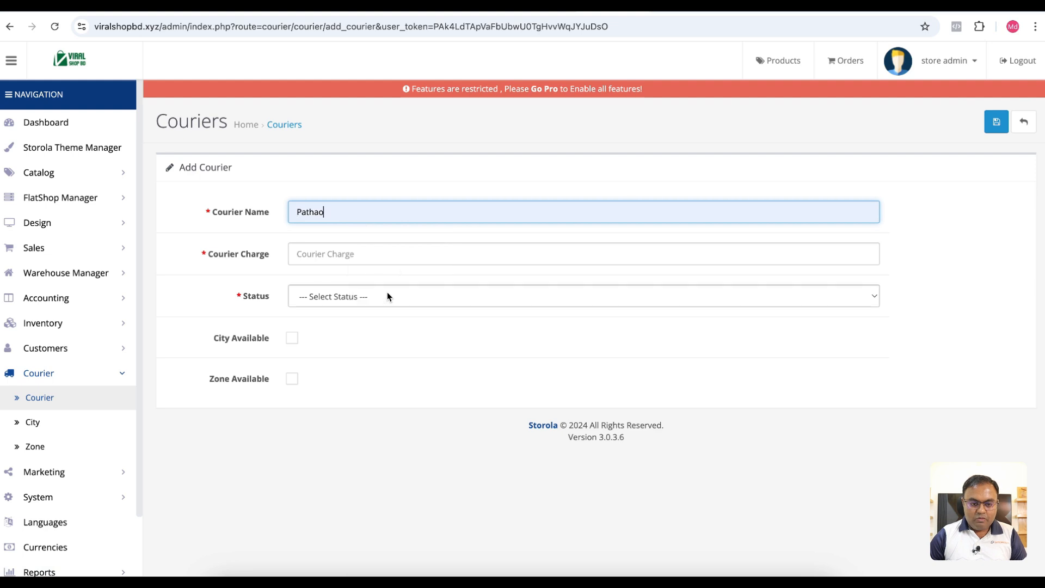
click(356, 253)
text(130)
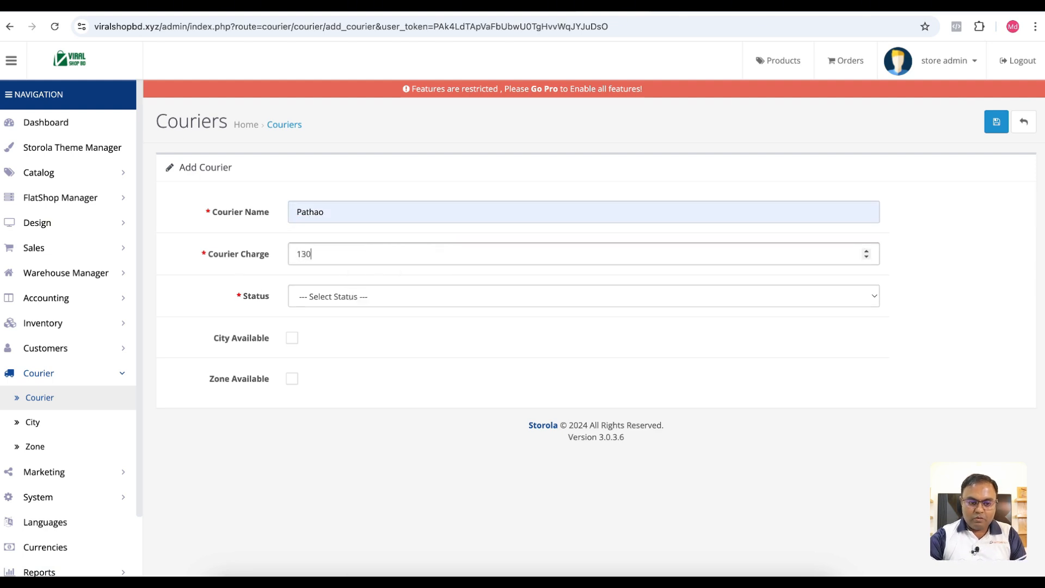
Set the Pathao courier's status to Active, enable City Available and Zone Available, and save it.
click(349, 296)
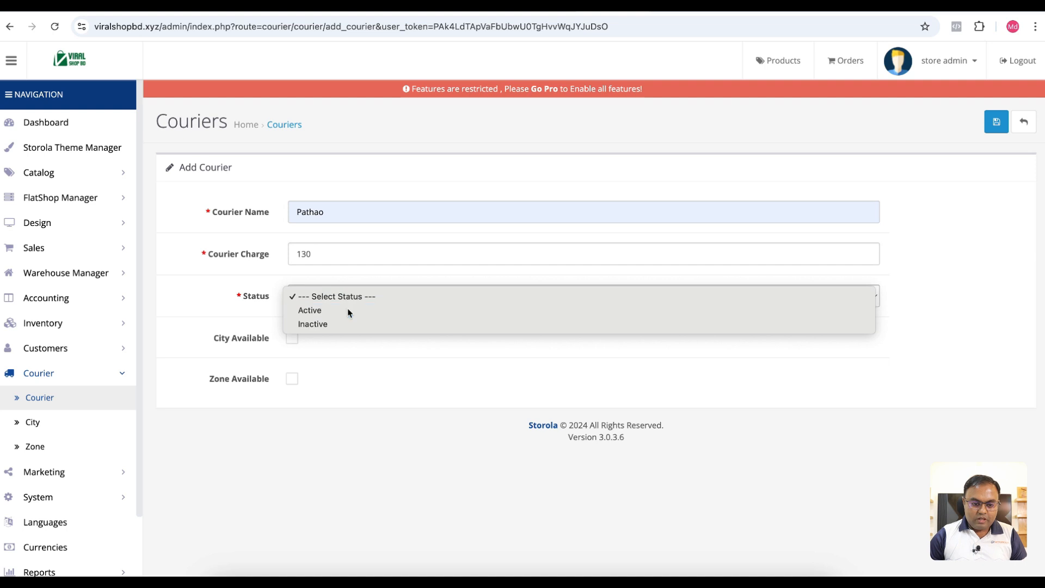
click(347, 308)
click(292, 338)
click(292, 379)
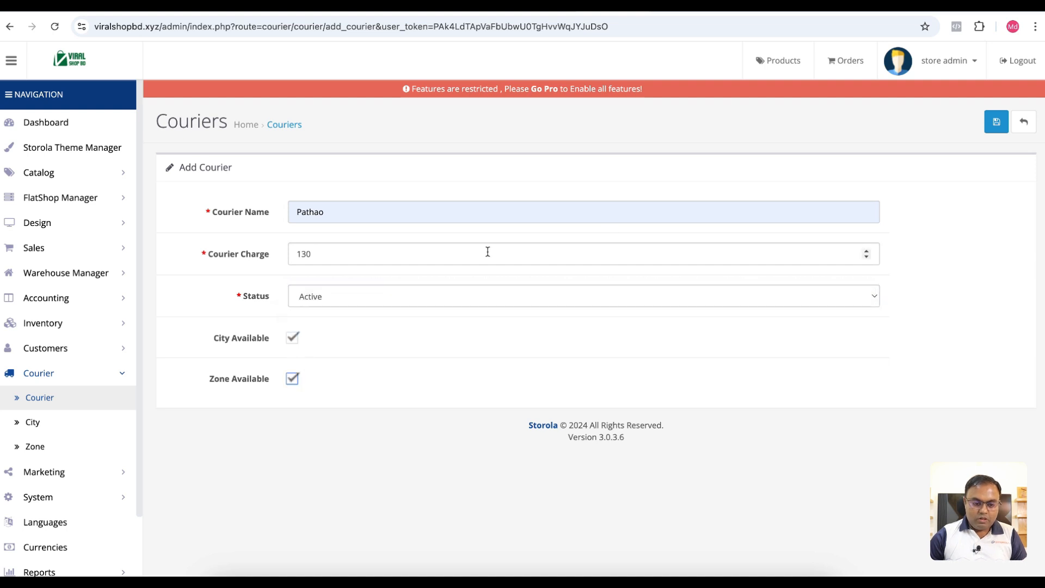
click(995, 123)
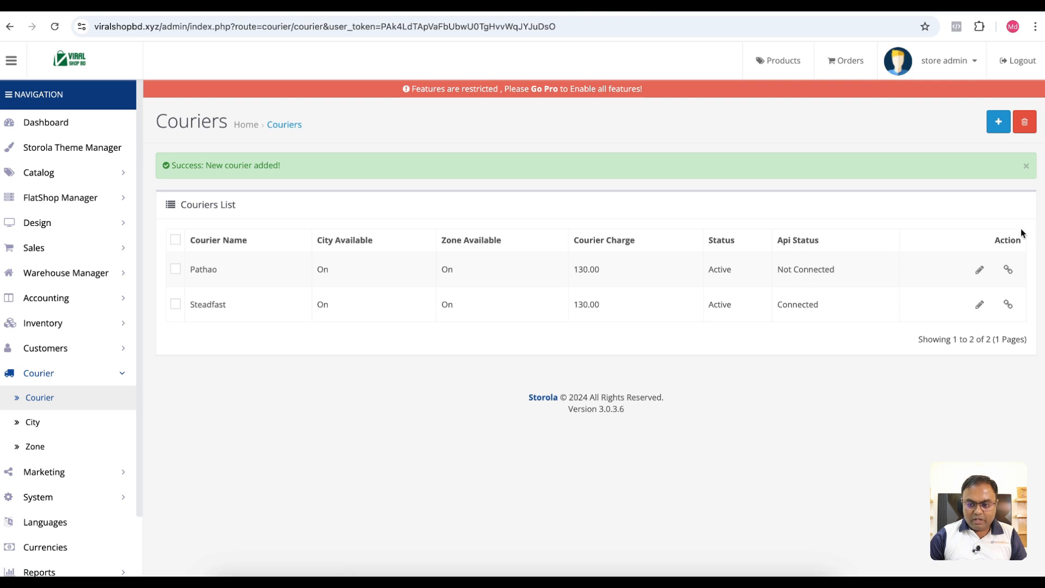
Open the API connection form for the Pathao courier and set its Status to Enabled.
click(1008, 270)
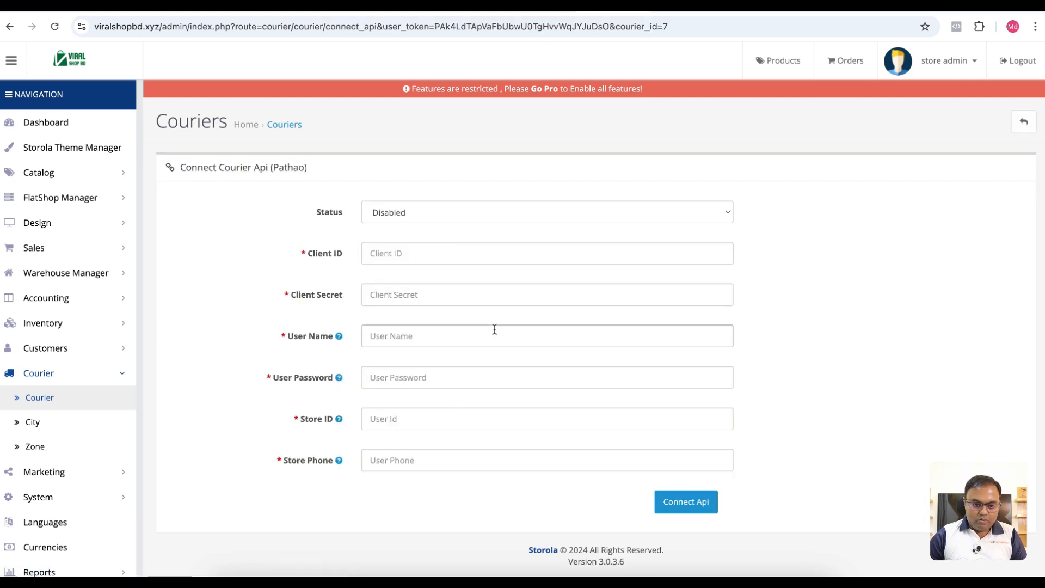
click(443, 210)
click(438, 198)
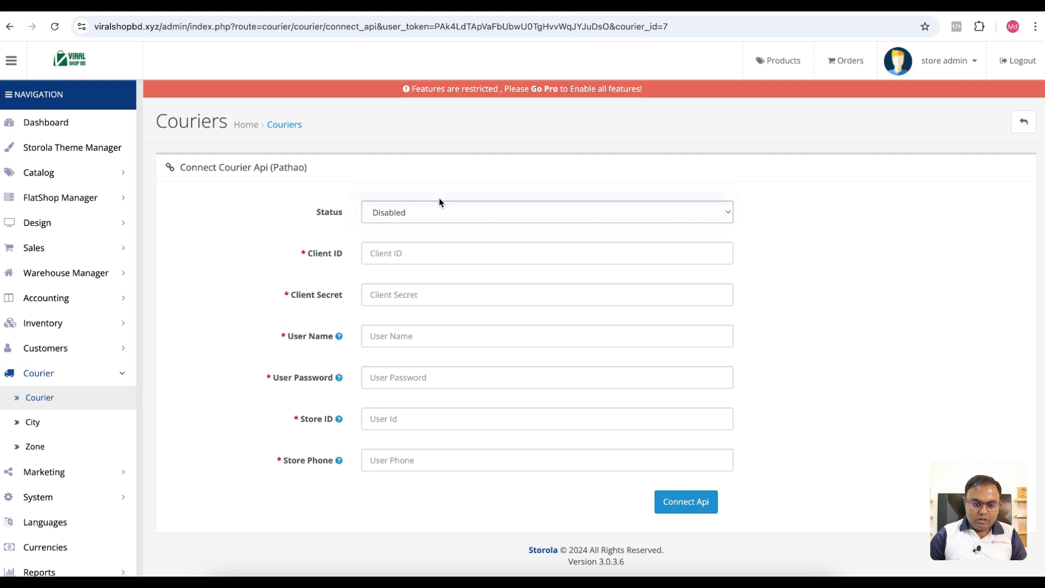
click(424, 254)
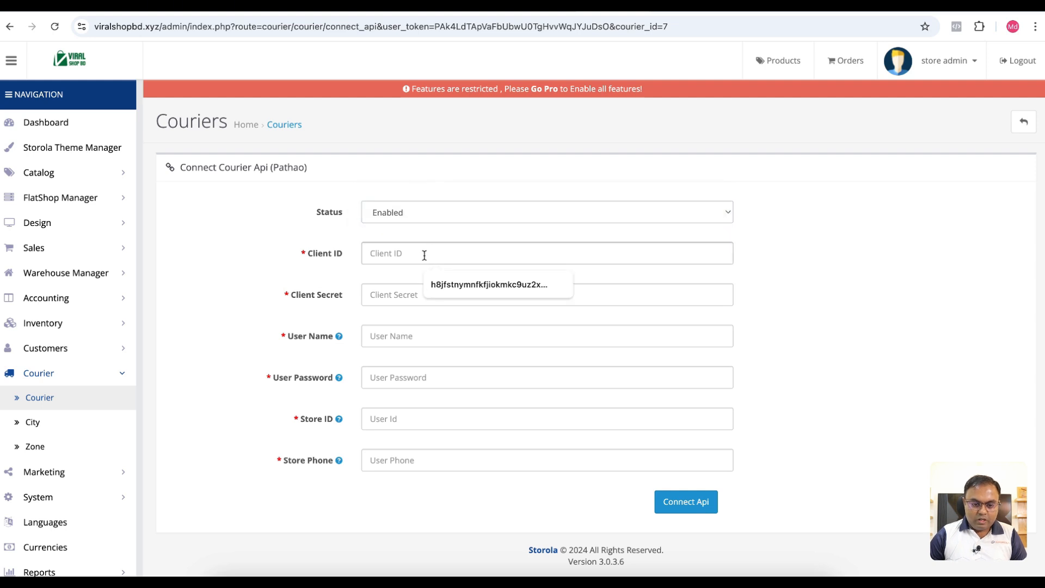
click(260, 278)
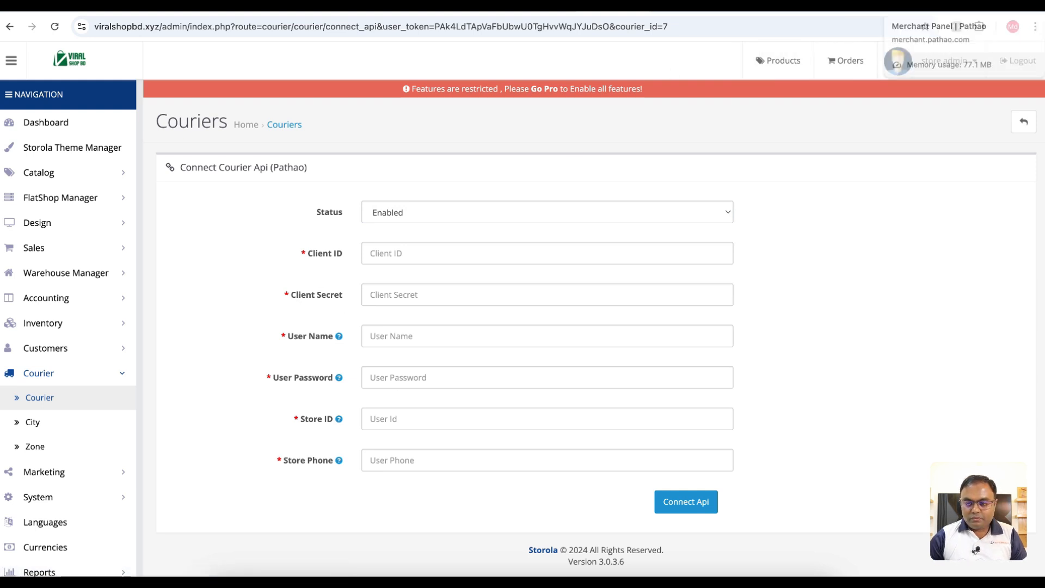
Switch to the Pathao merchant site, sign in with the prefilled credentials, postpone account verification and open the Developer's API credentials.
click(920, 7)
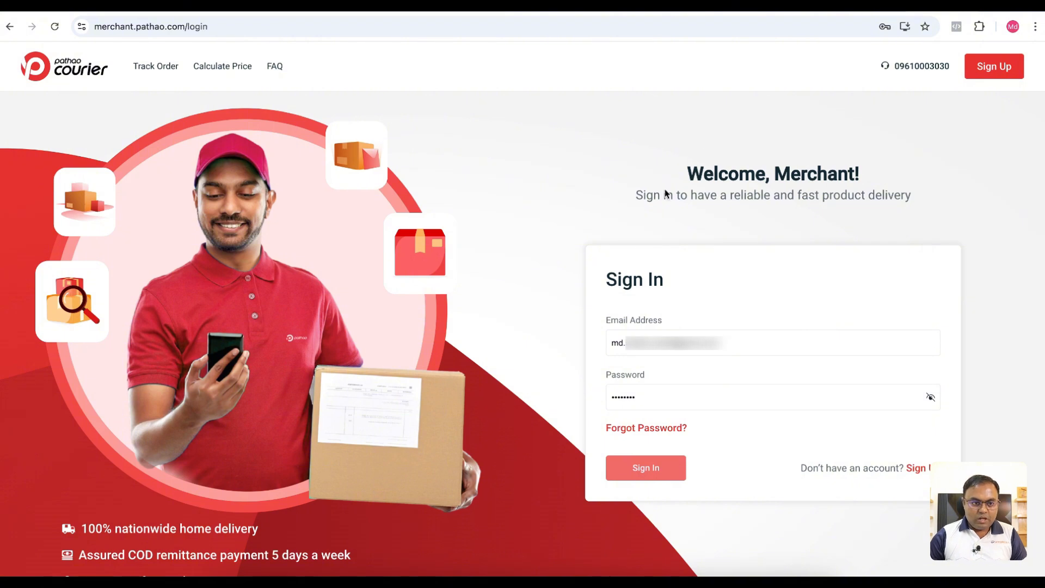
click(647, 469)
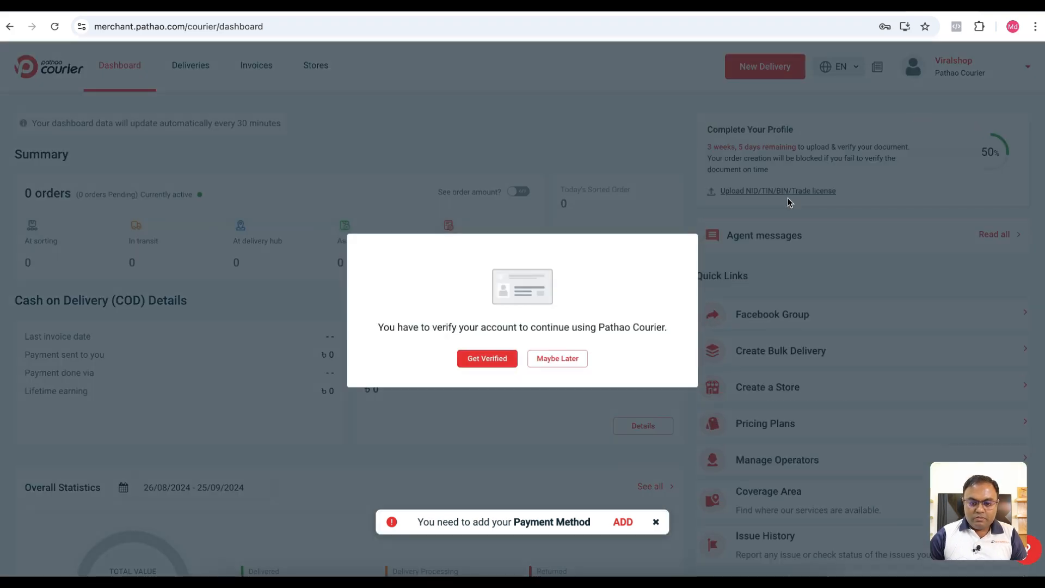
click(554, 364)
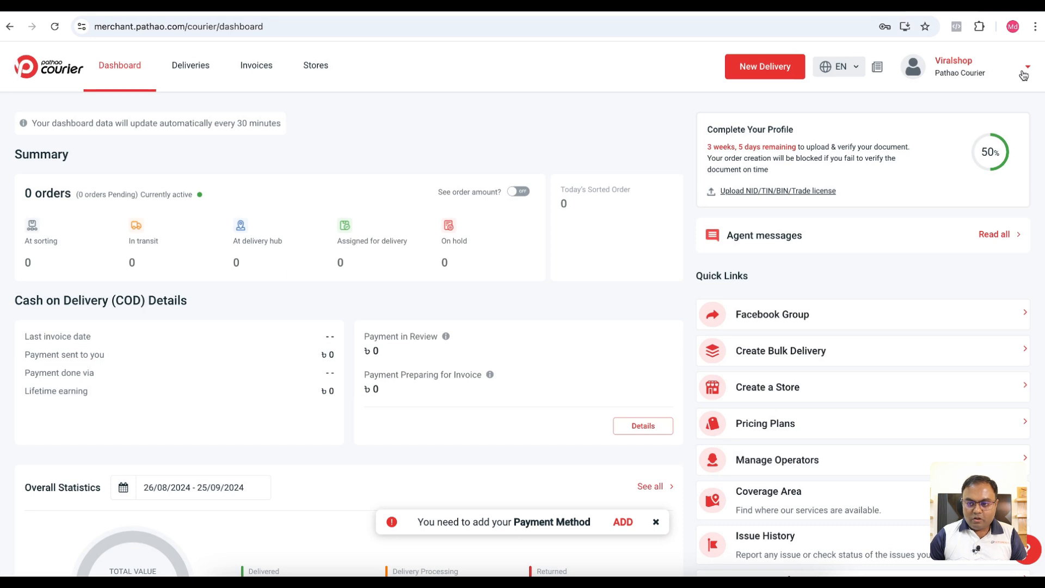
click(995, 75)
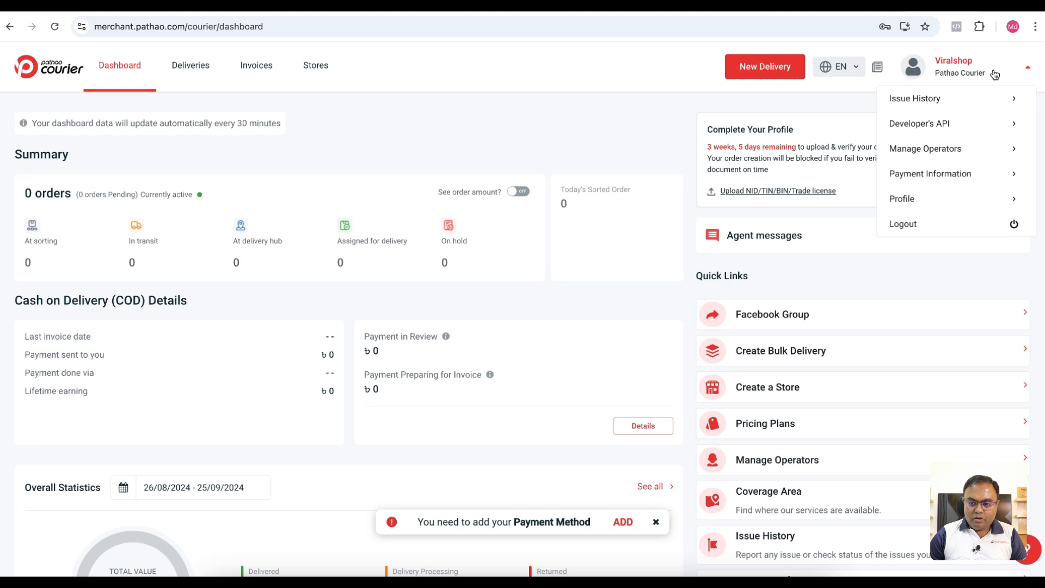
click(929, 128)
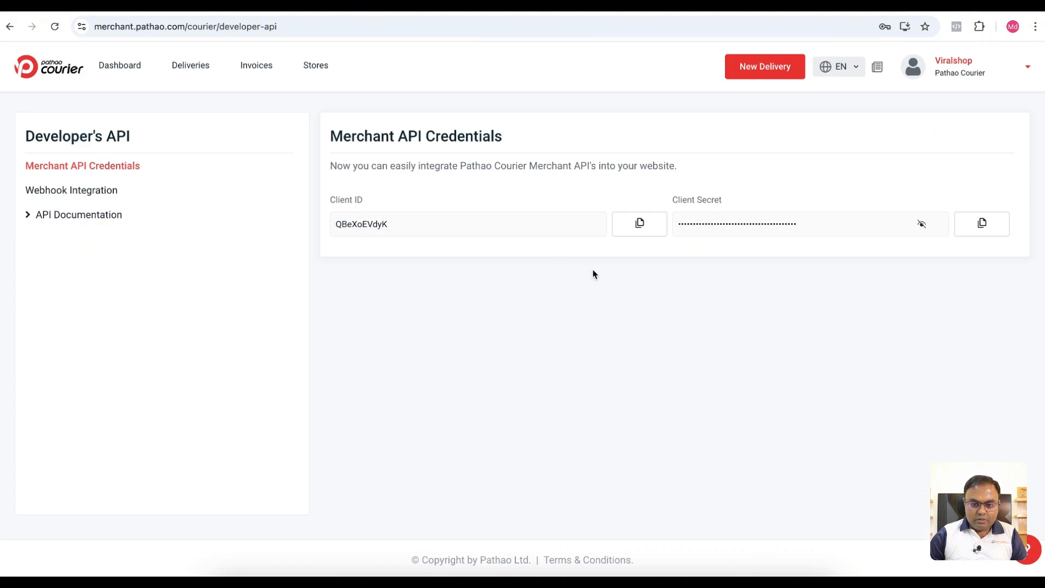
Copy the Client ID from Pathao's merchant API credentials and paste it into the Client ID field of the store's Pathao connection form.
click(640, 224)
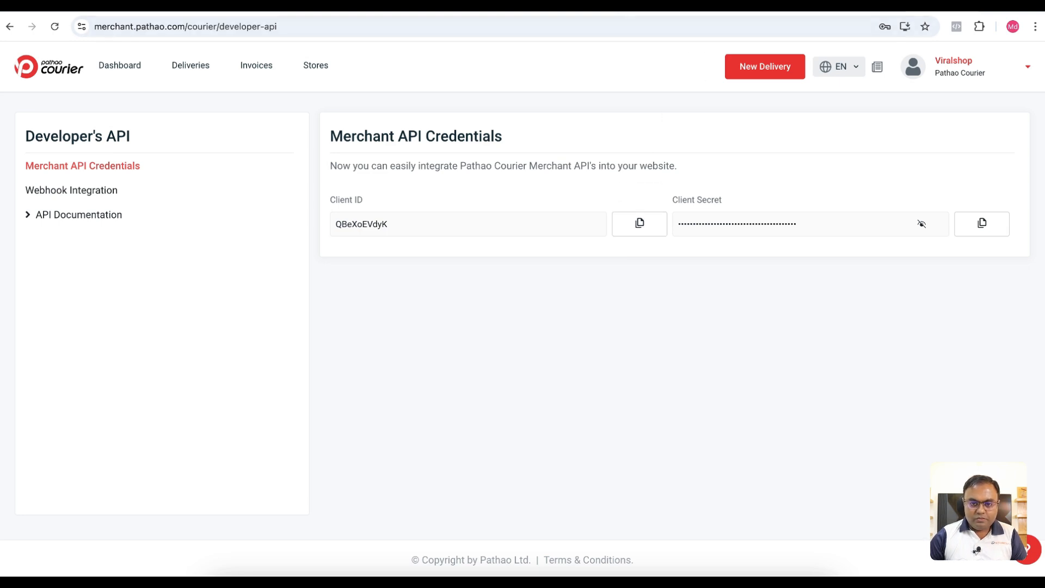
key(ctrl+Tab)
click(435, 259)
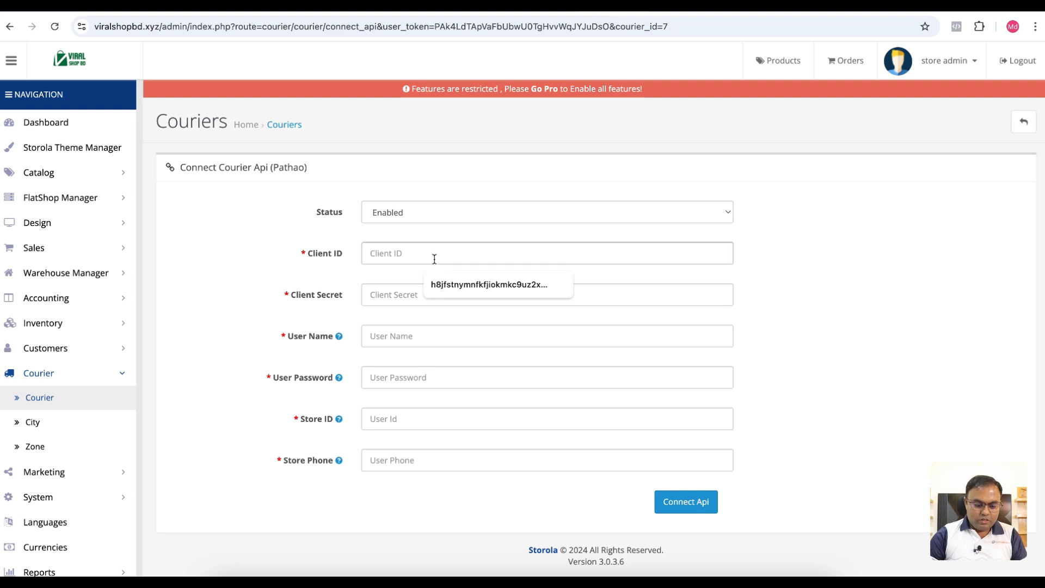
key(ctrl+v)
Copy the client secret from the Pathao merchant site and paste it into the store's Client Secret field.
key(ctrl+shift+Tab)
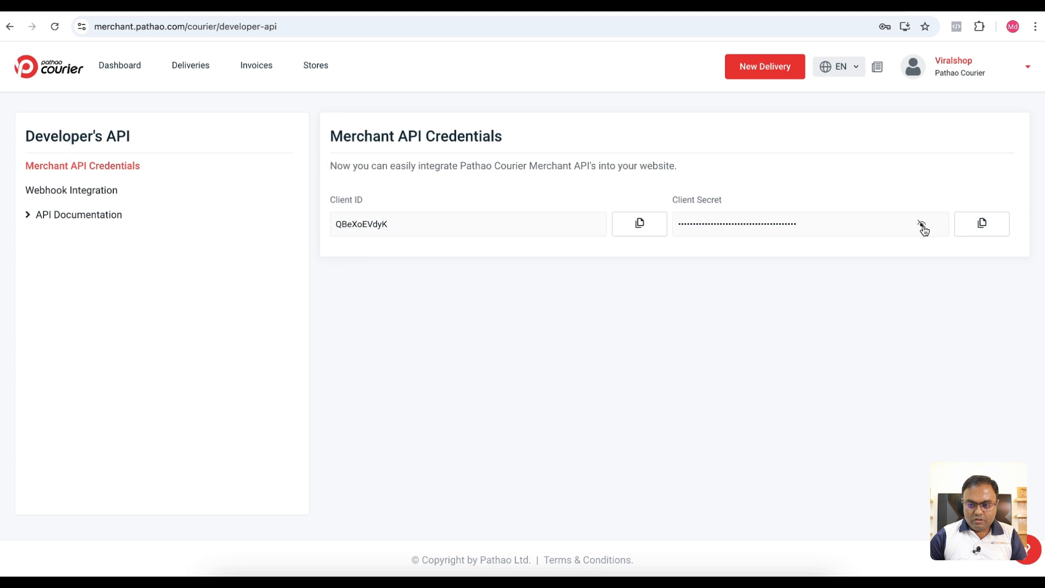
click(968, 226)
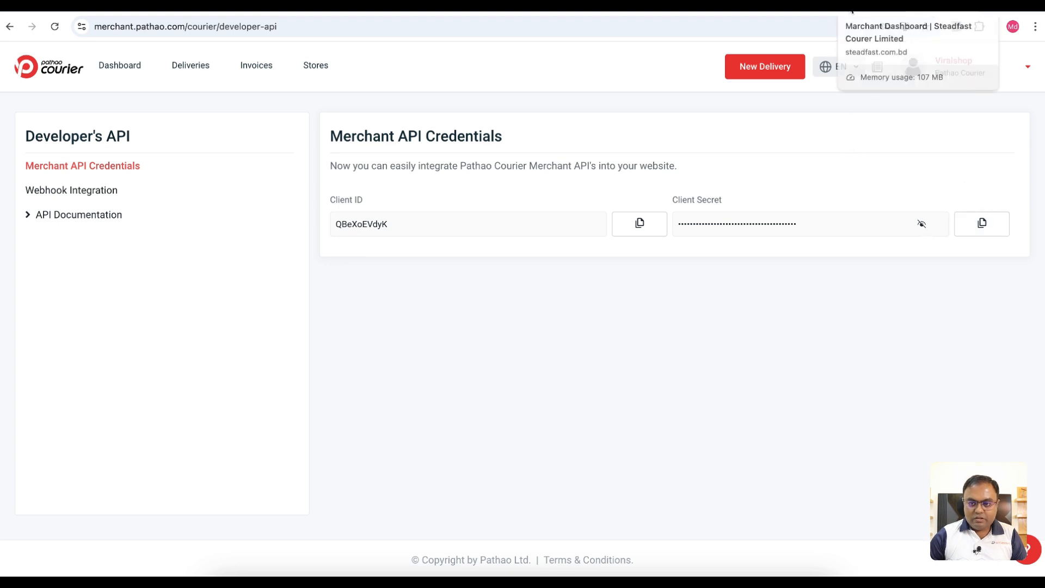
click(595, 8)
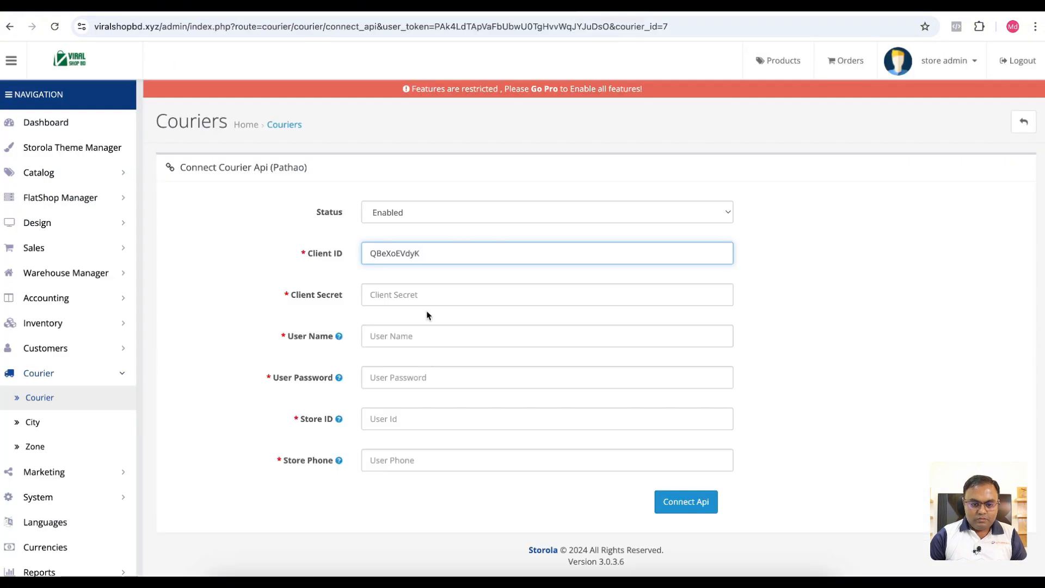
click(424, 294)
key(ctrl+v)
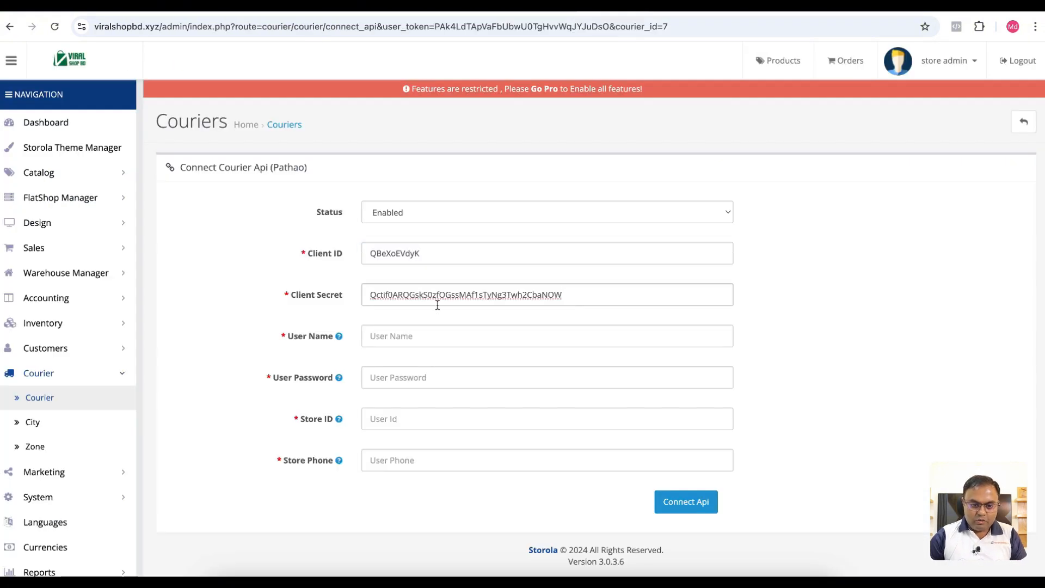
Open the Viralshop store's information for editing from the store list on the Pathao merchant site.
click(411, 336)
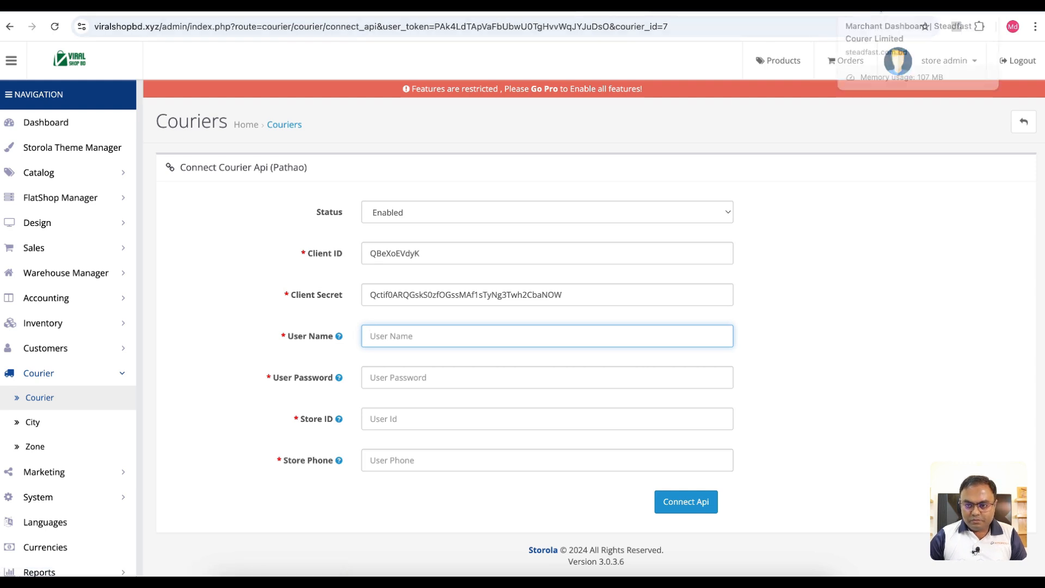
click(939, 5)
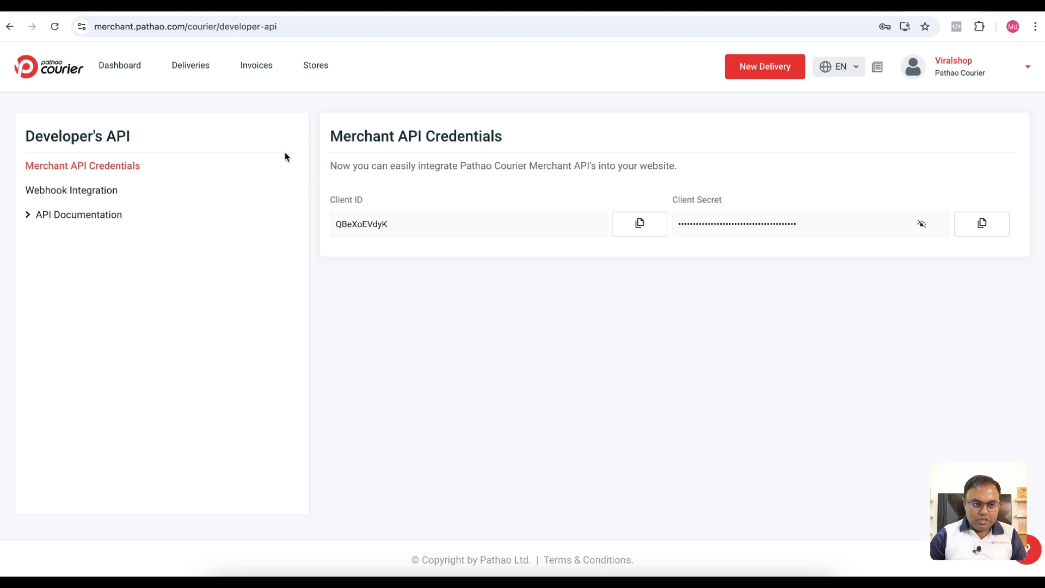
click(314, 69)
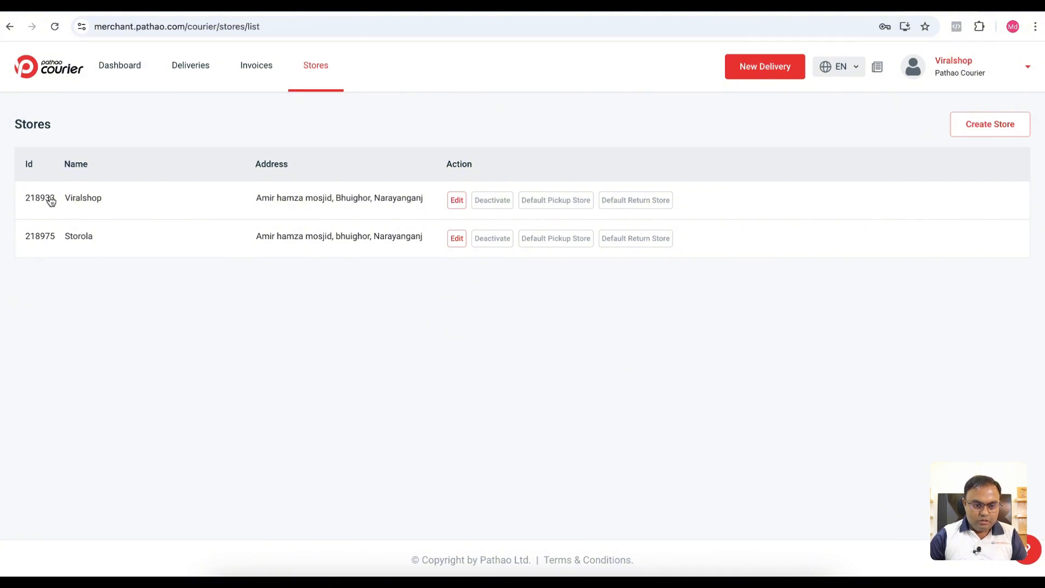
click(462, 201)
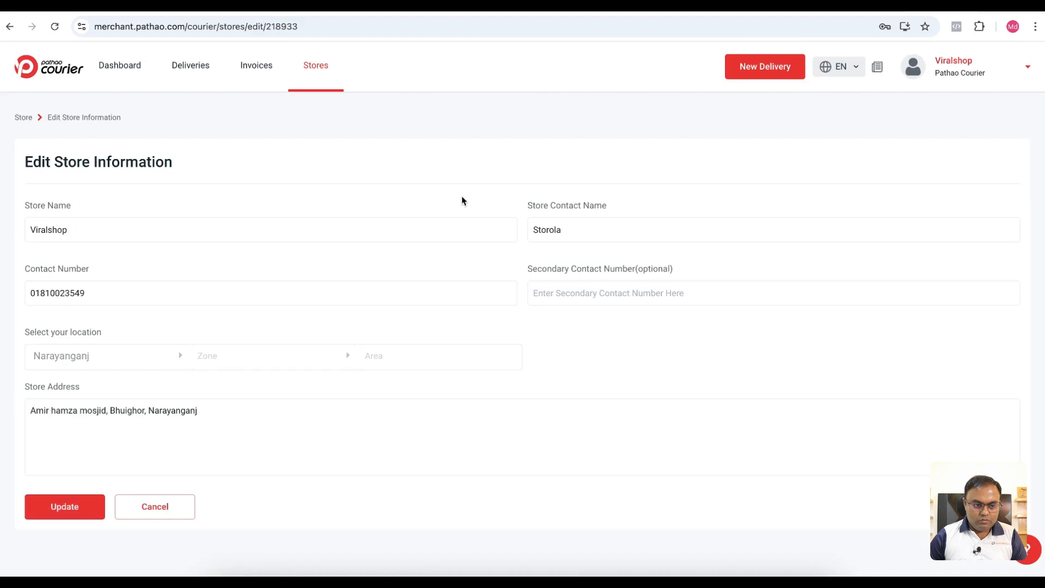
double_click(79, 229)
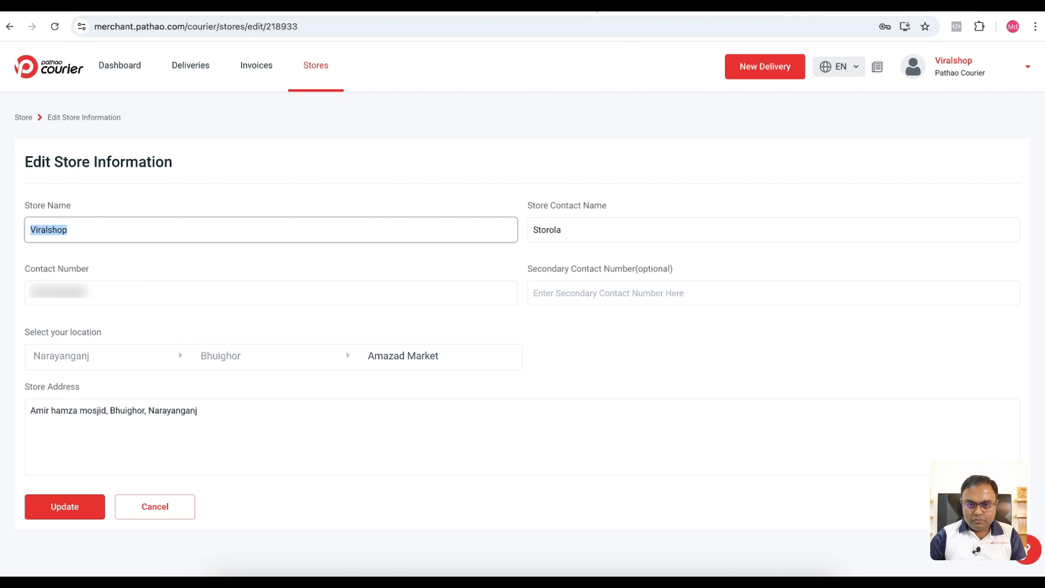
click(597, 4)
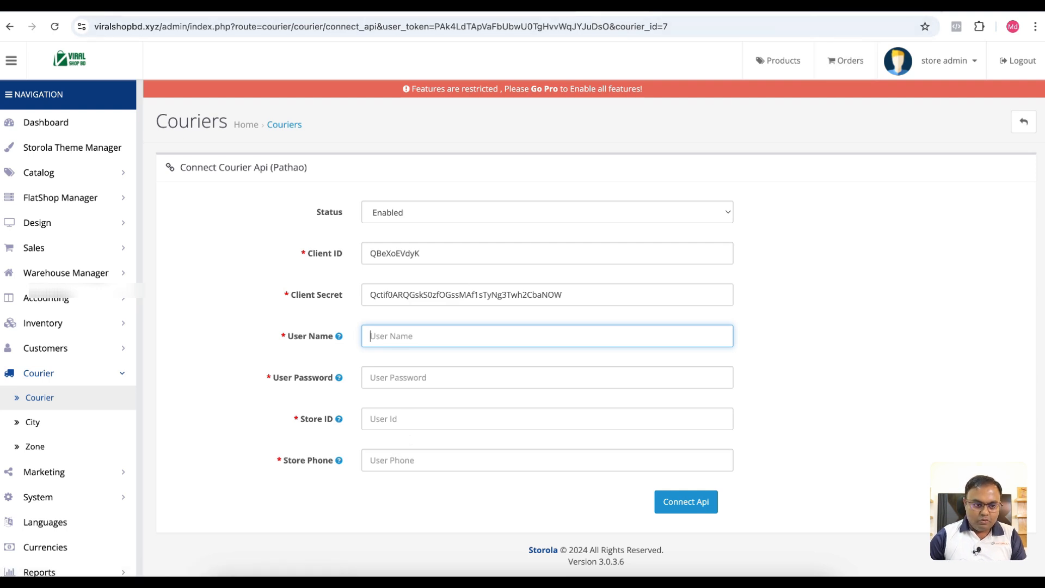
click(523, 5)
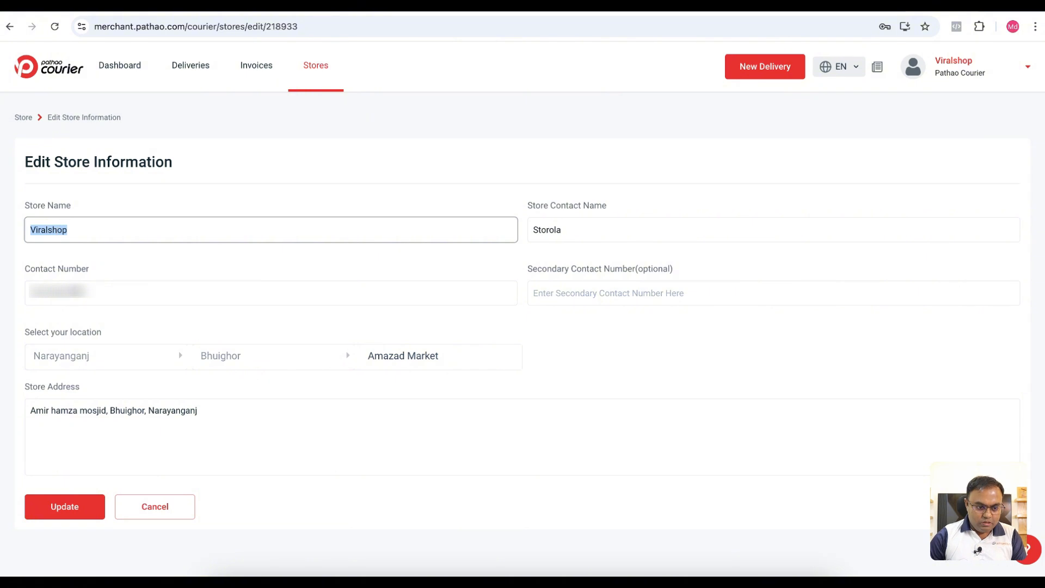
Copy the Viralshop store's contact number from Pathao and paste it into the Store Phone field of the store's connection form.
click(75, 297)
key(ctrl+a)
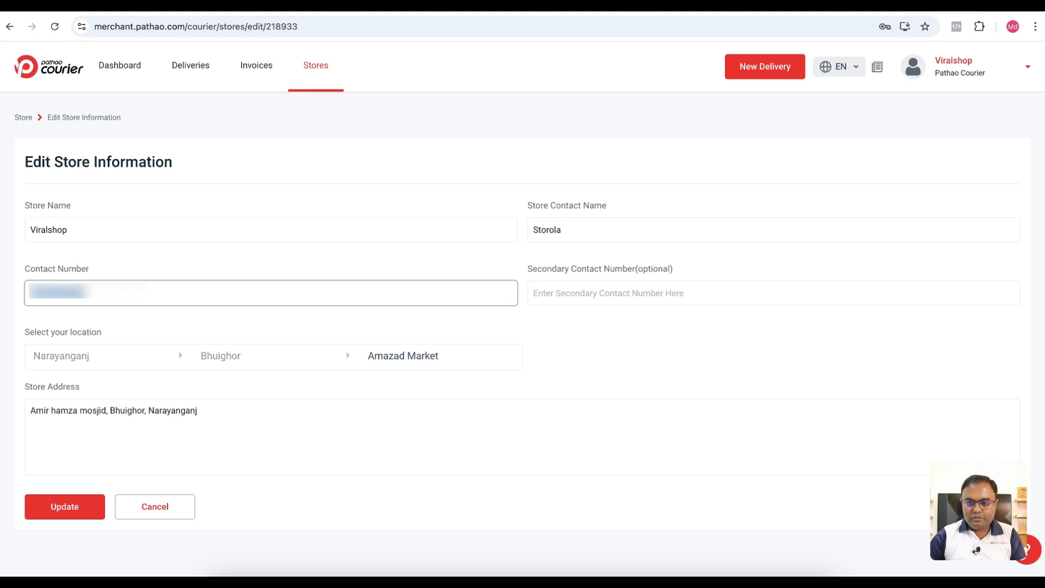
click(501, 6)
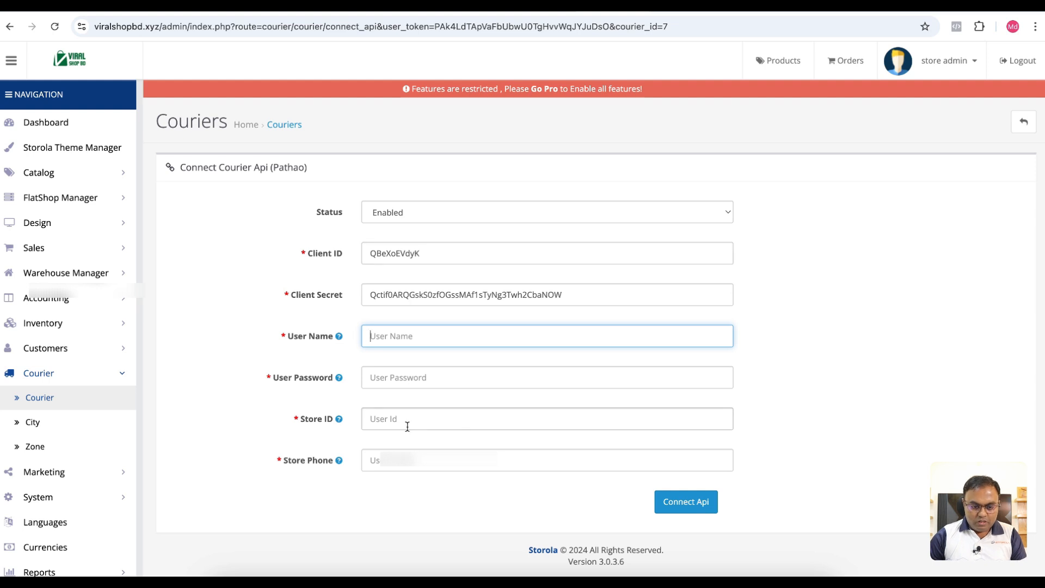
click(403, 460)
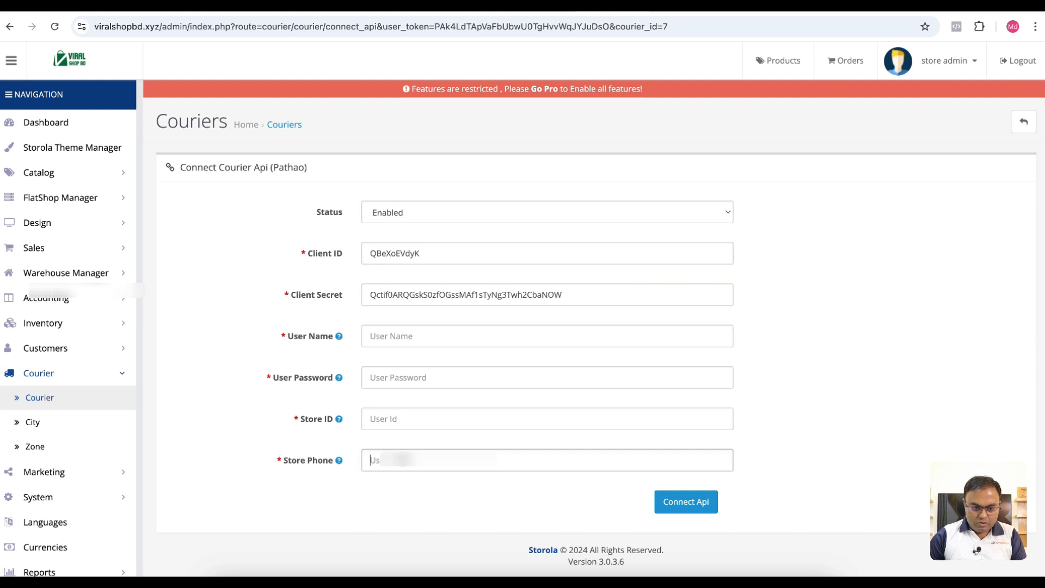
key(super+v)
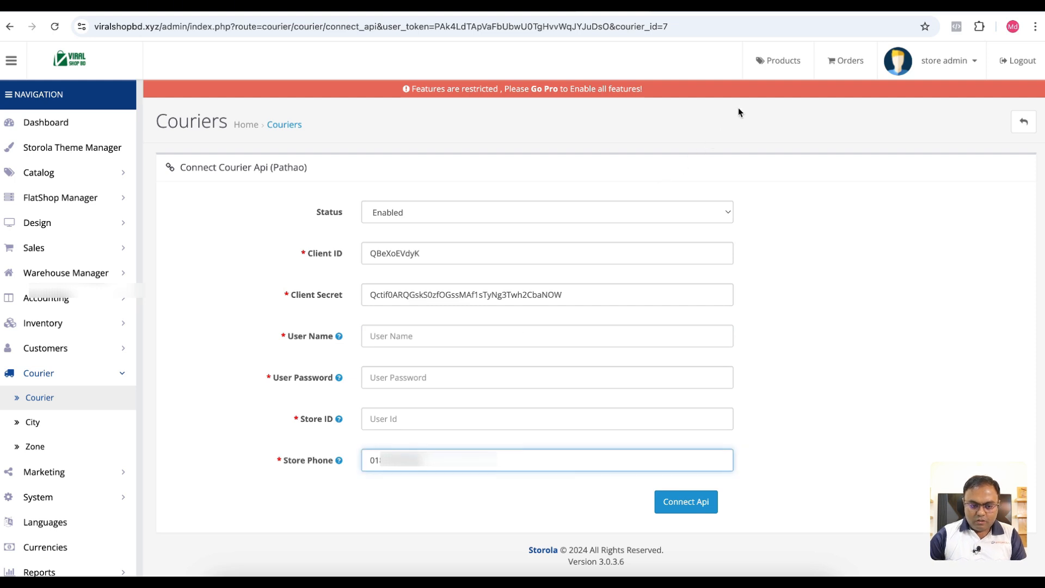
Copy the Viralshop store's ID from its Pathao edit page address and paste it into the Store ID field of the connection form.
click(60, 6)
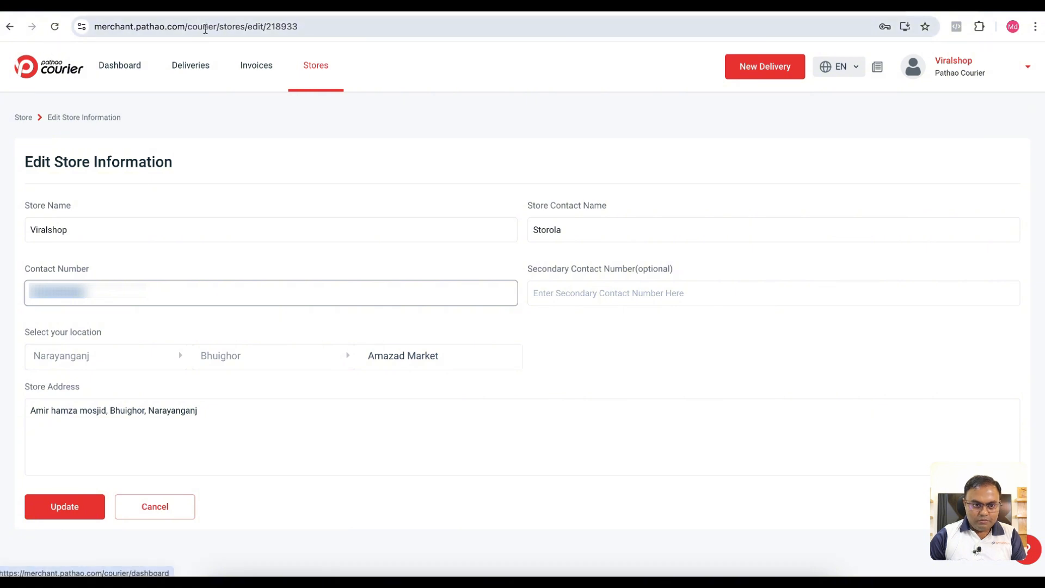
click(288, 24)
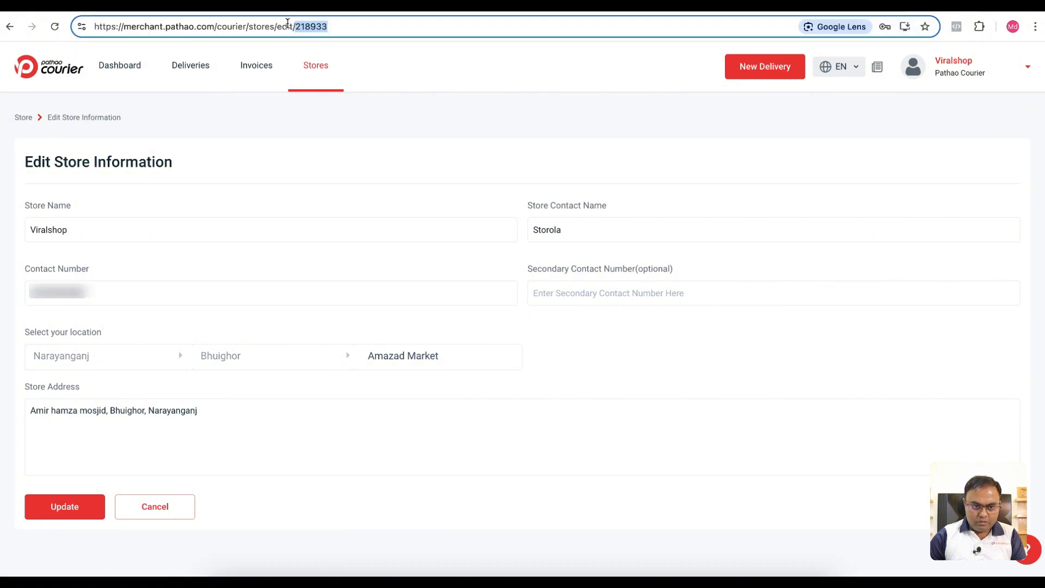
double_click(308, 25)
key(ctrl+c)
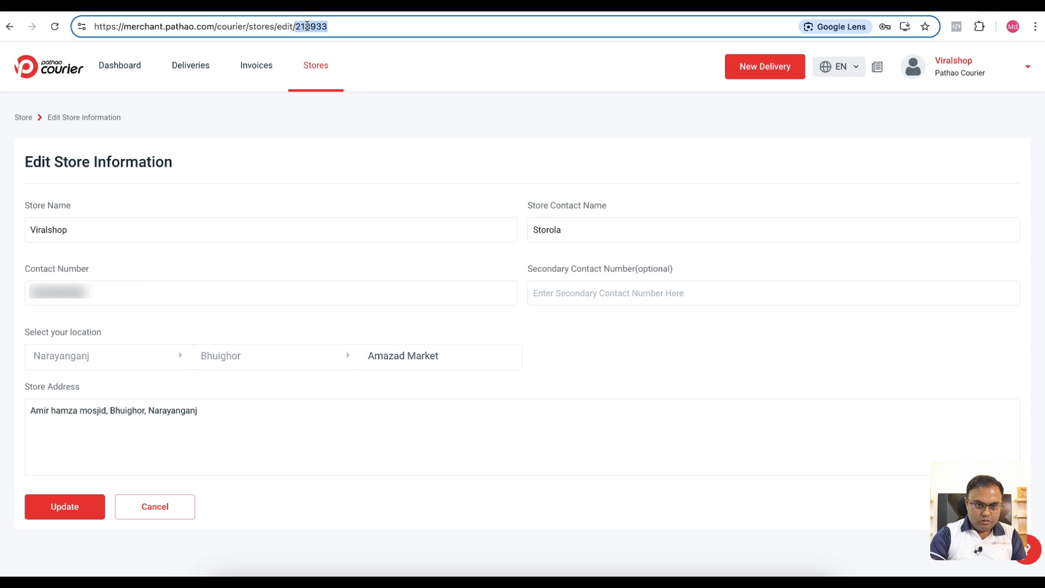
click(10, 26)
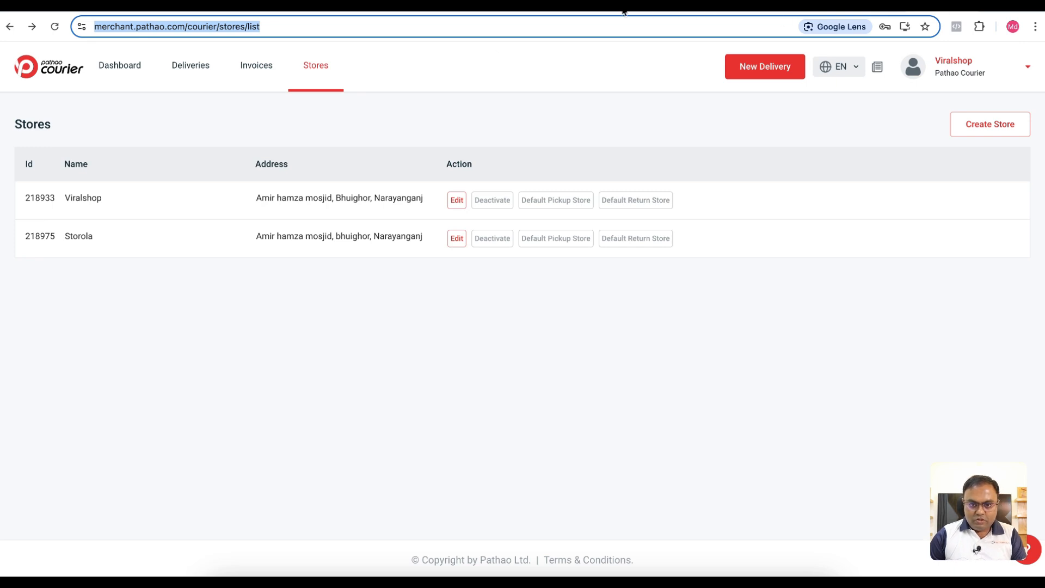
click(163, 5)
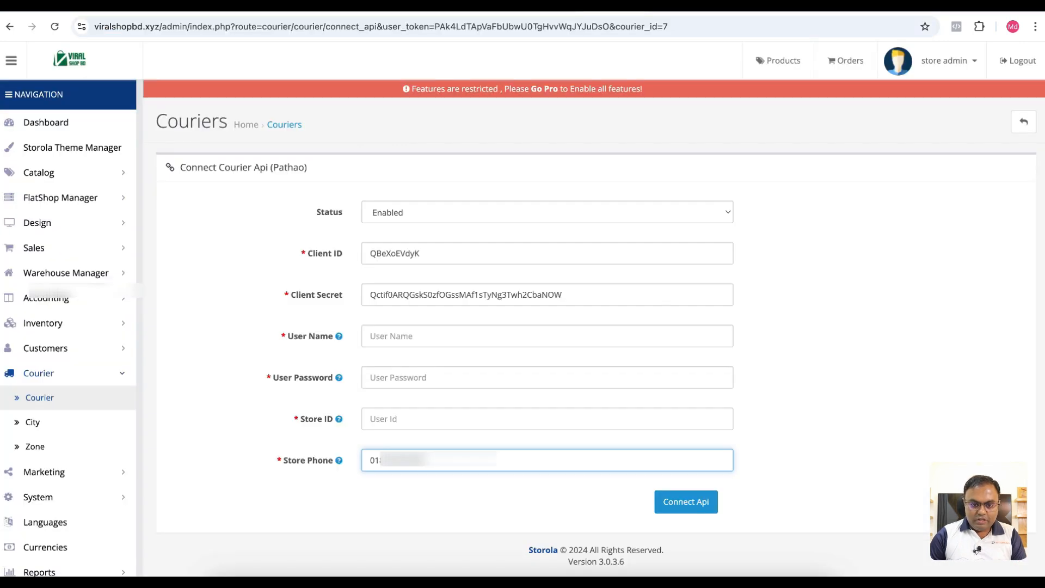
click(380, 420)
key(ctrl+v)
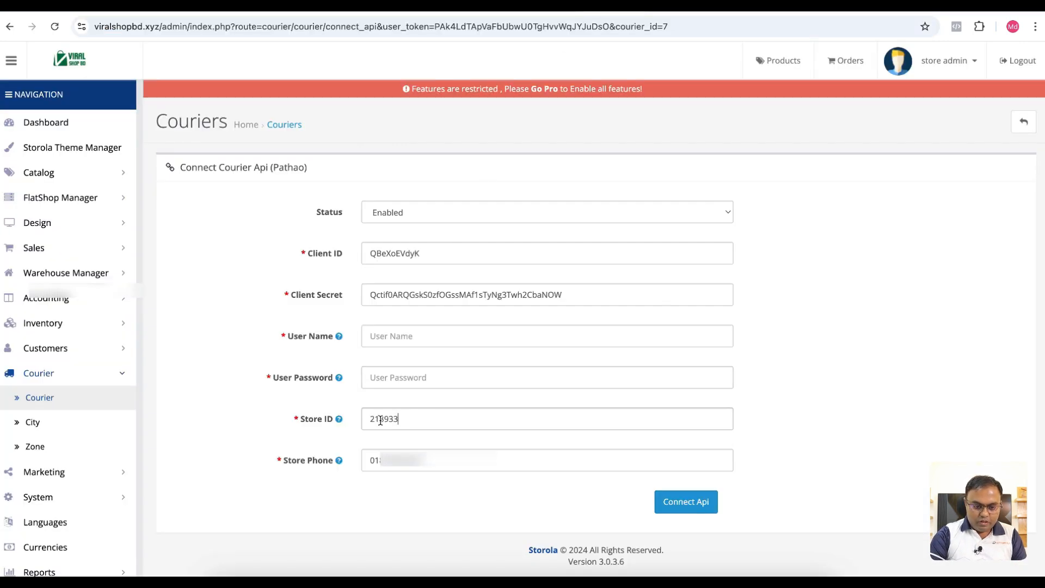
Enter the Pathao account's user name and password in the courier connection form and connect the API.
click(419, 337)
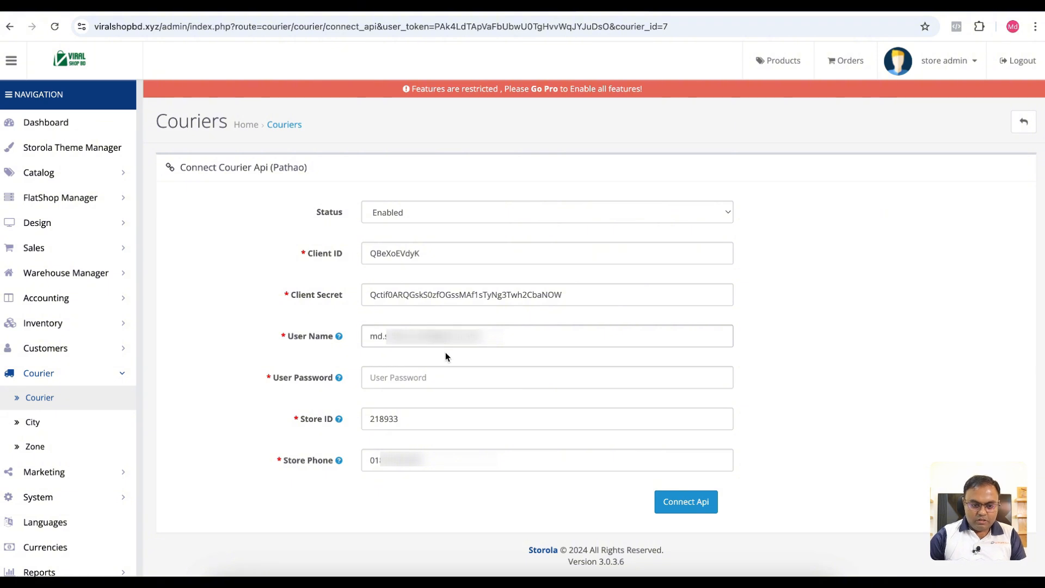
click(446, 343)
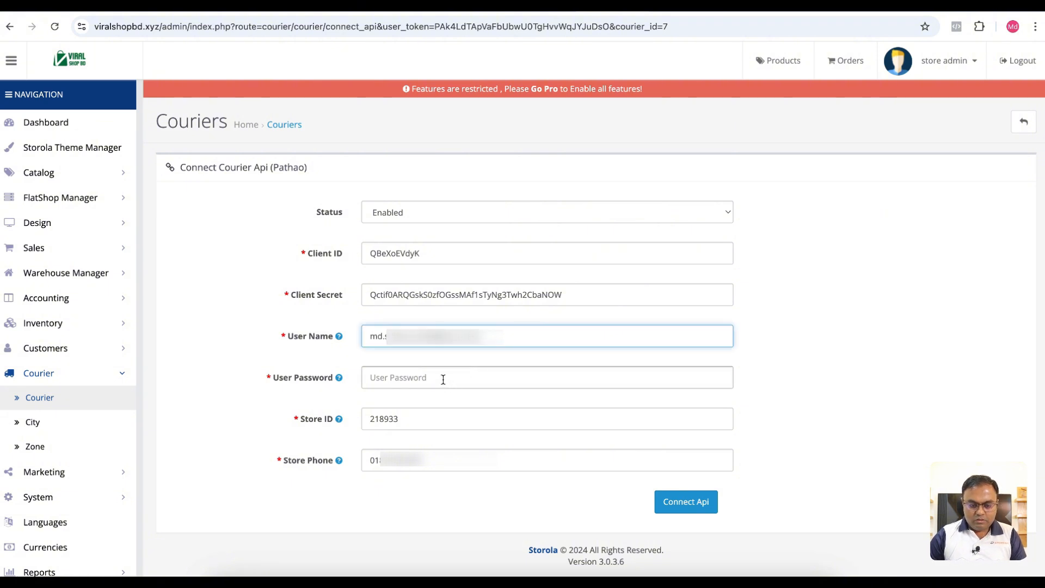
click(443, 379)
mouse_move(339, 336)
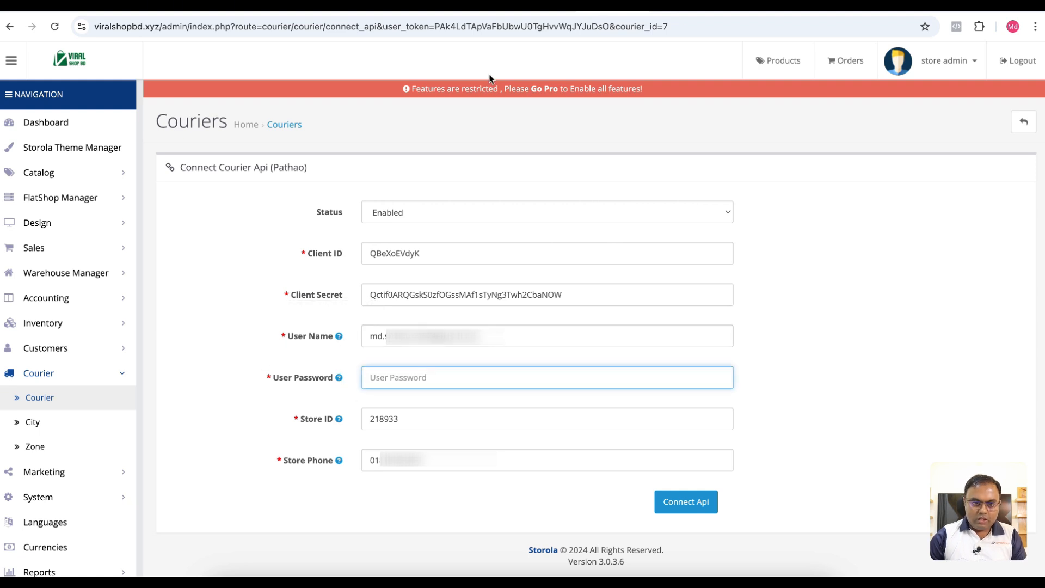
key(super+Tab)
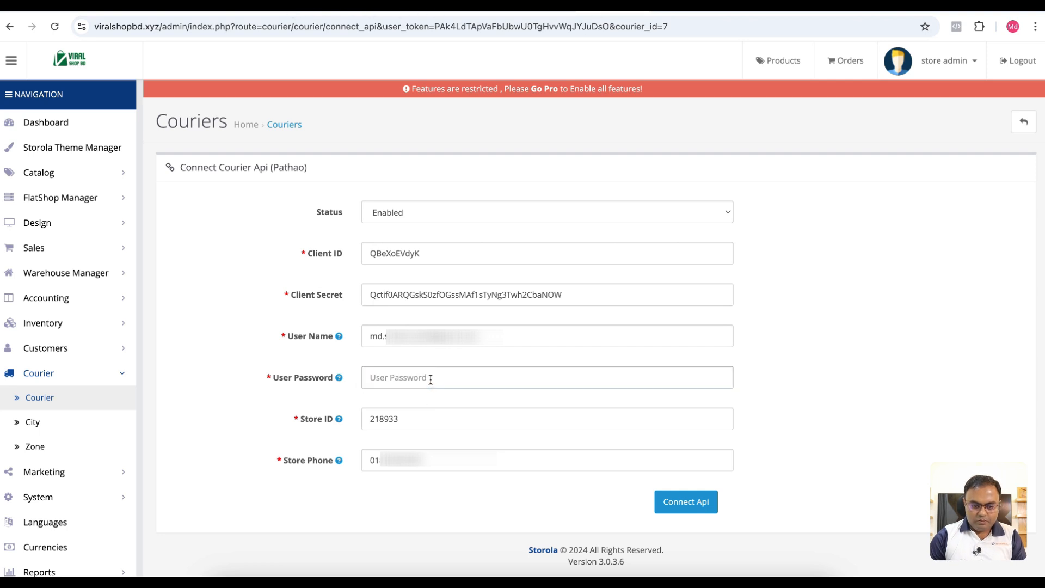
key(ctrl+v)
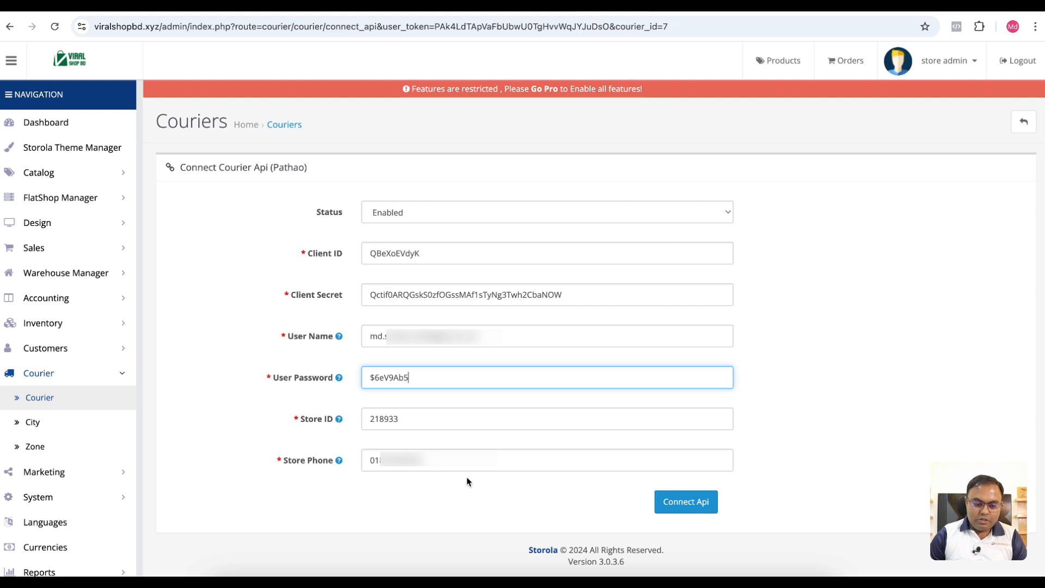
click(677, 506)
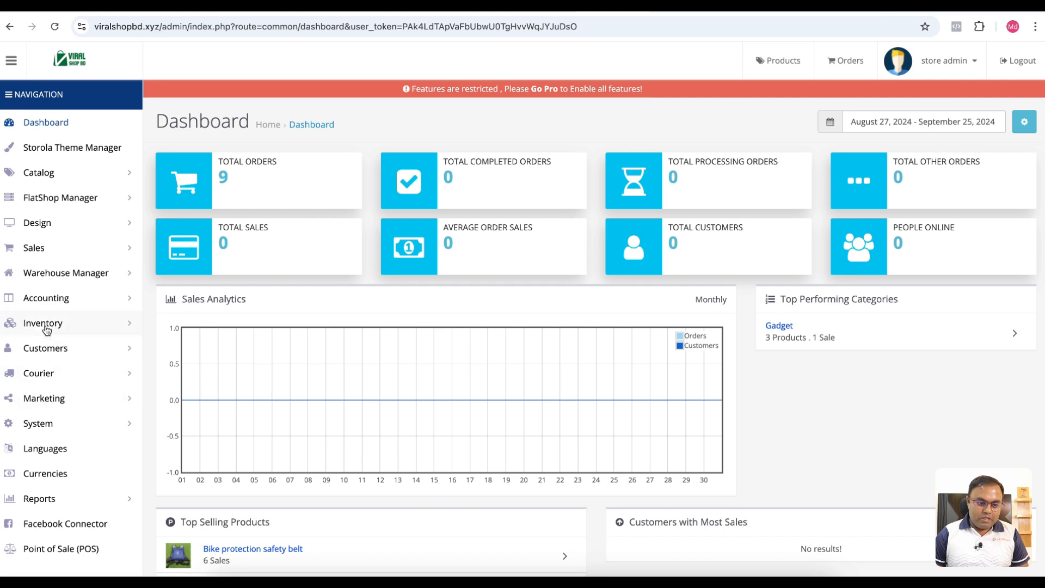
Open the store's sales orders list and look through the orders and their courier assignments down to the oldest ones.
click(44, 252)
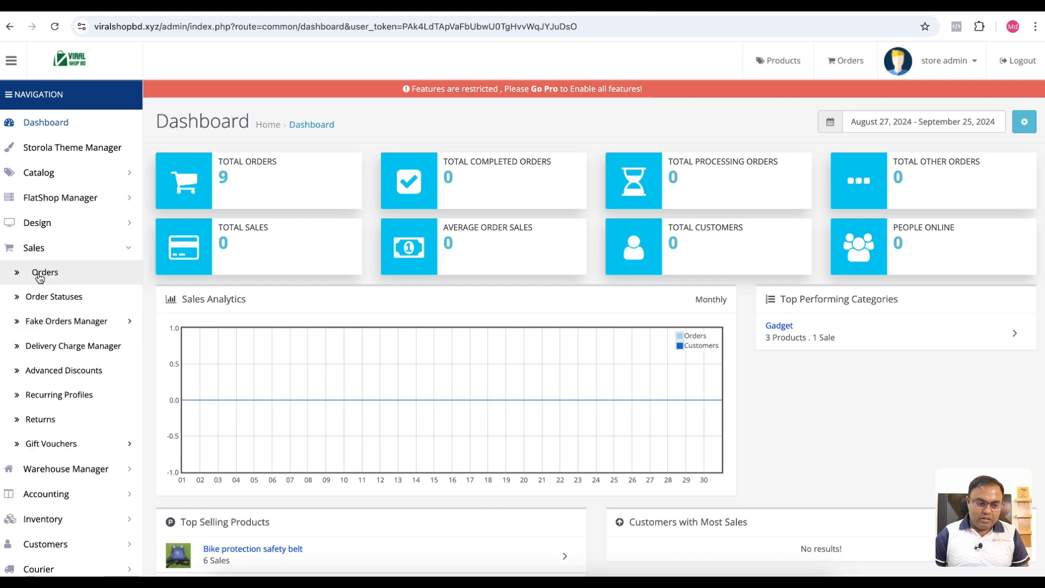
click(39, 273)
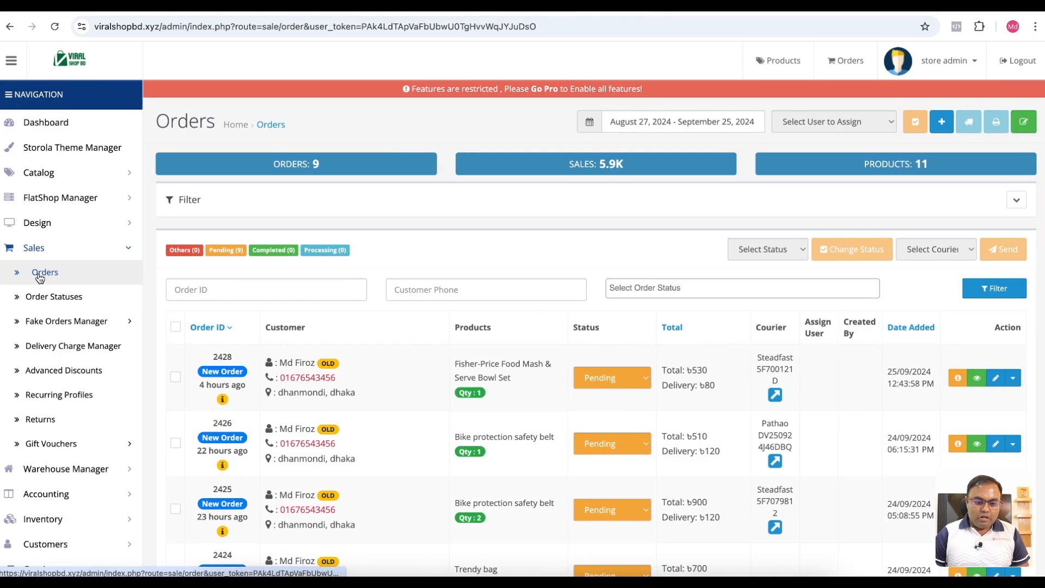
scroll(307, 375, down, 5)
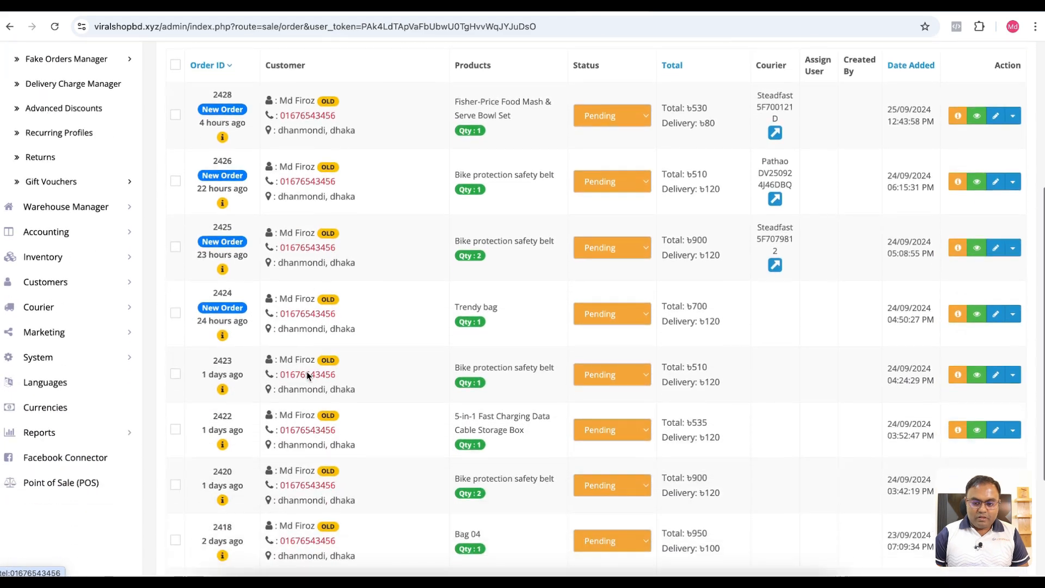
scroll(308, 375, down, 3)
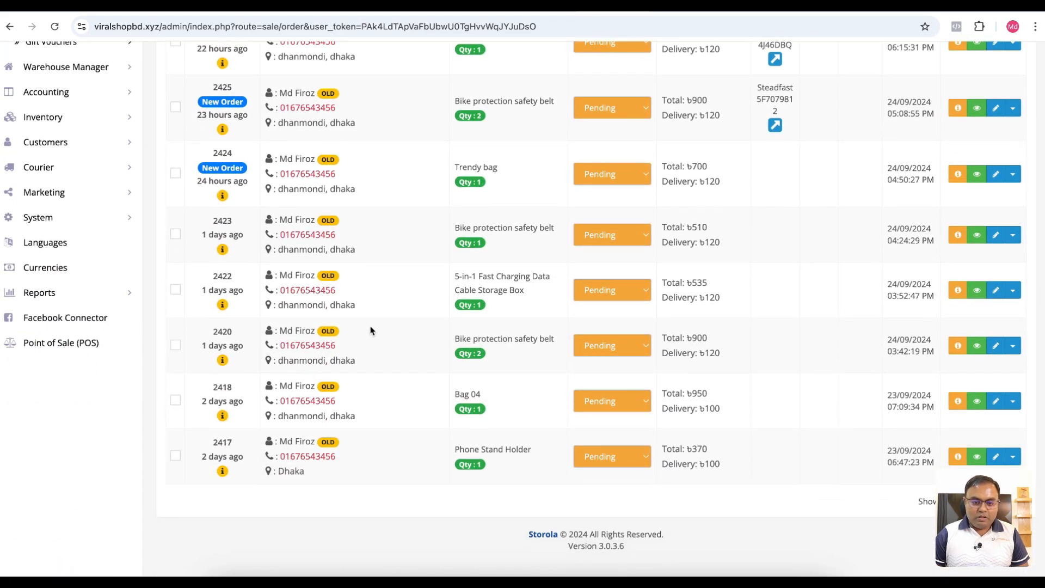
scroll(380, 354, up, 3)
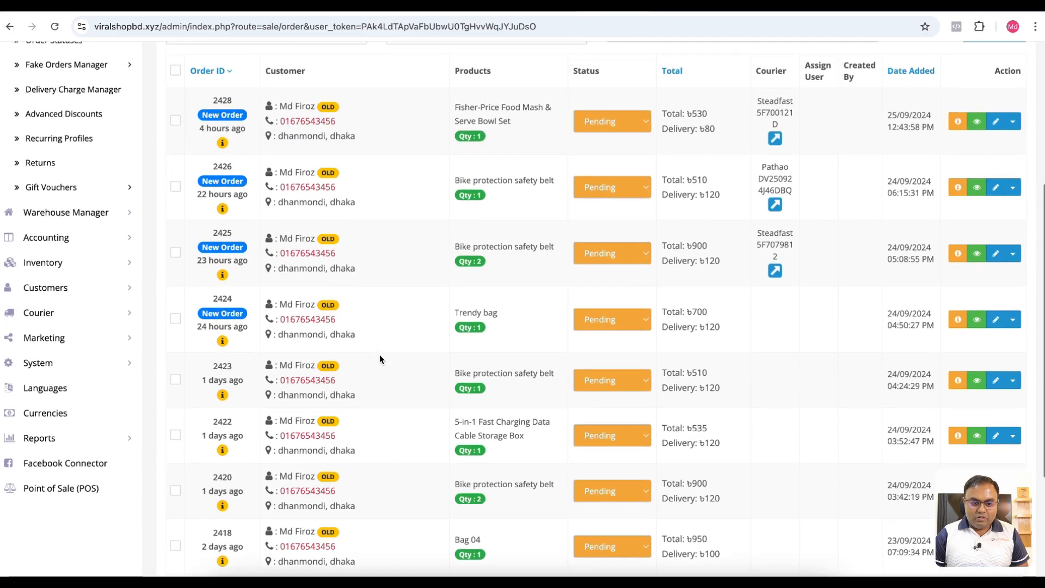
scroll(380, 355, down, 3)
scroll(380, 358, up, 2)
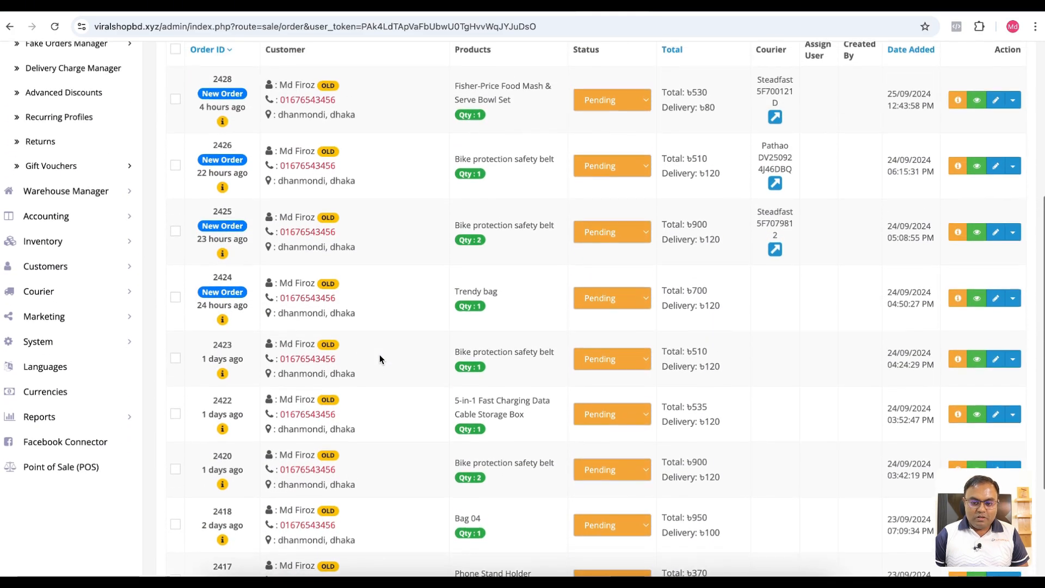
scroll(380, 359, down, 3)
scroll(380, 358, up, 3)
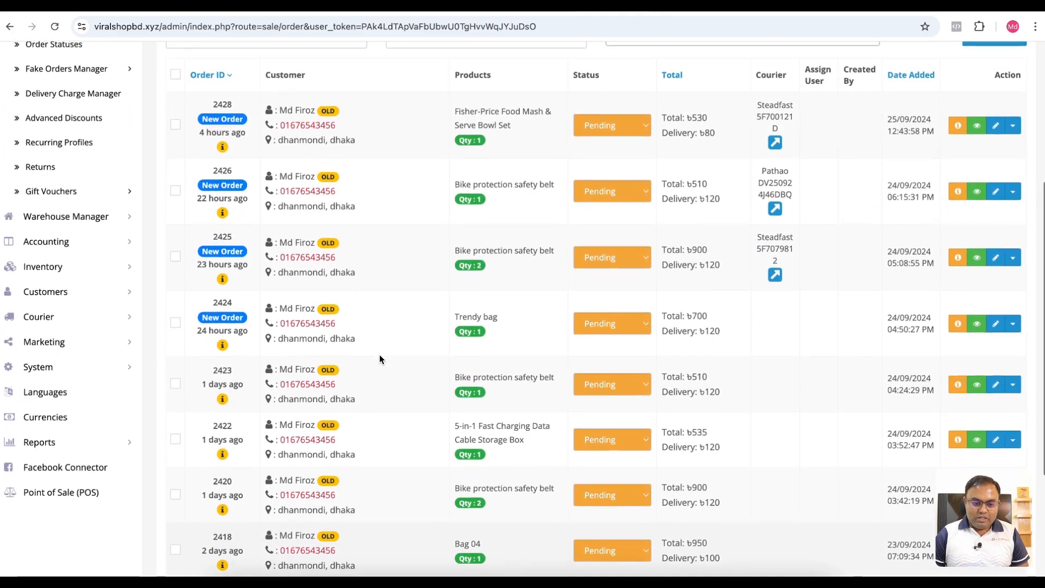
scroll(380, 358, down, 2)
scroll(380, 358, down, 1)
scroll(380, 358, up, 3)
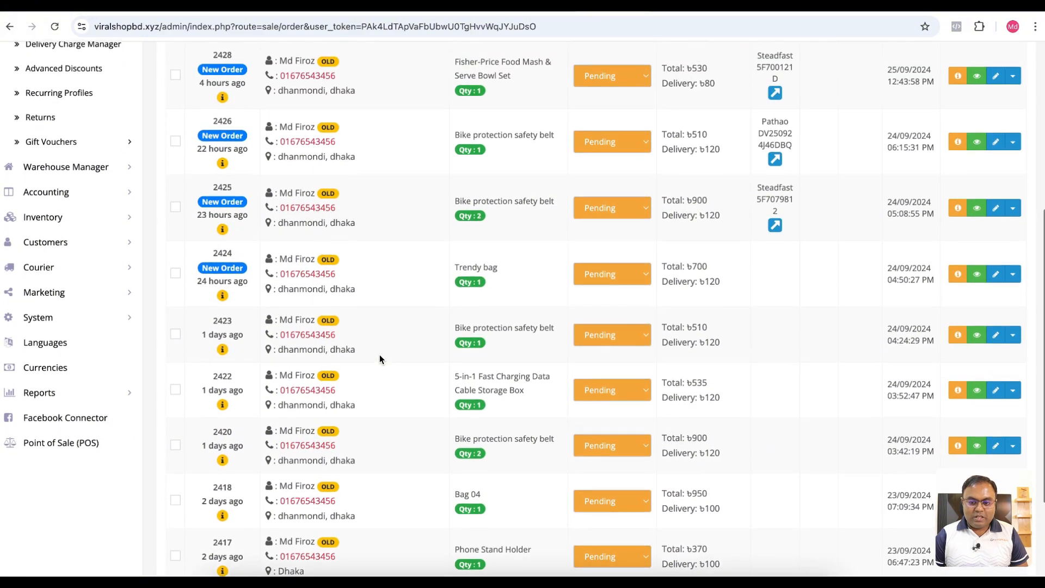
scroll(380, 358, down, 3)
scroll(380, 358, down, 1)
scroll(380, 358, up, 3)
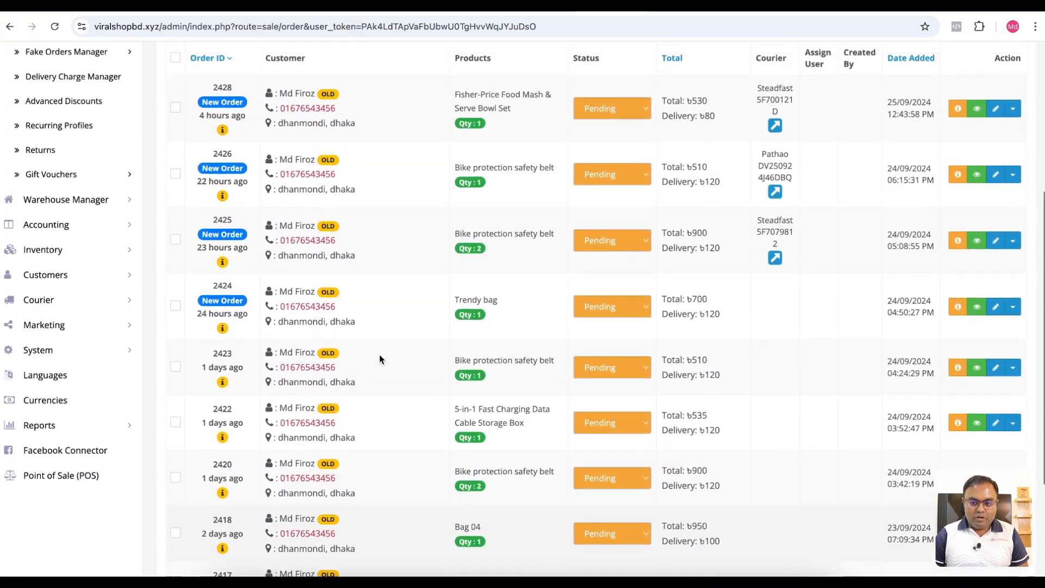
scroll(380, 358, down, 1)
scroll(380, 354, down, 2)
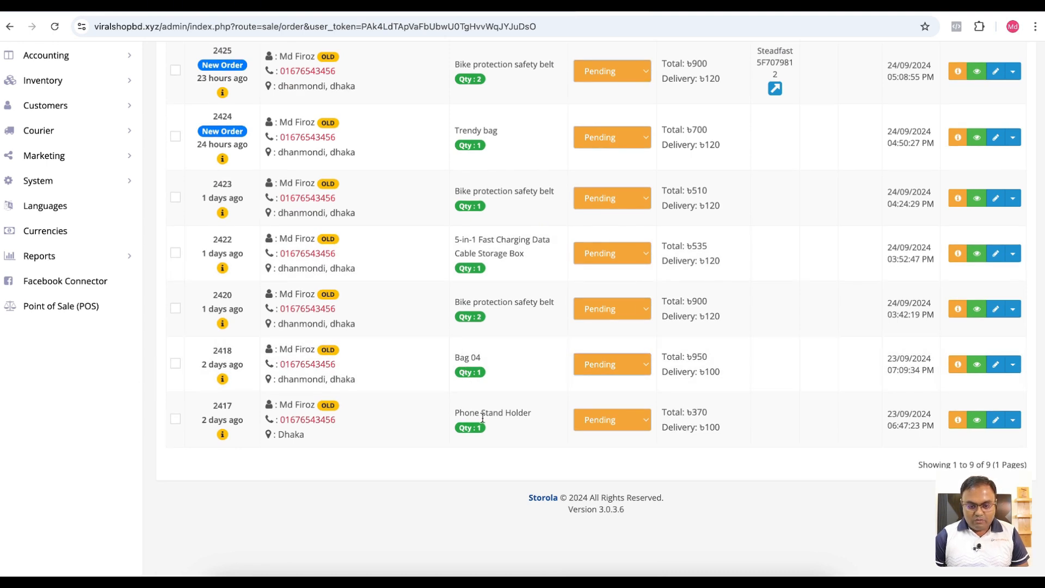
Send the Bag 04 and Phone Stand Holder orders together to the Steadfast courier and check their courier entries in the orders list.
click(176, 363)
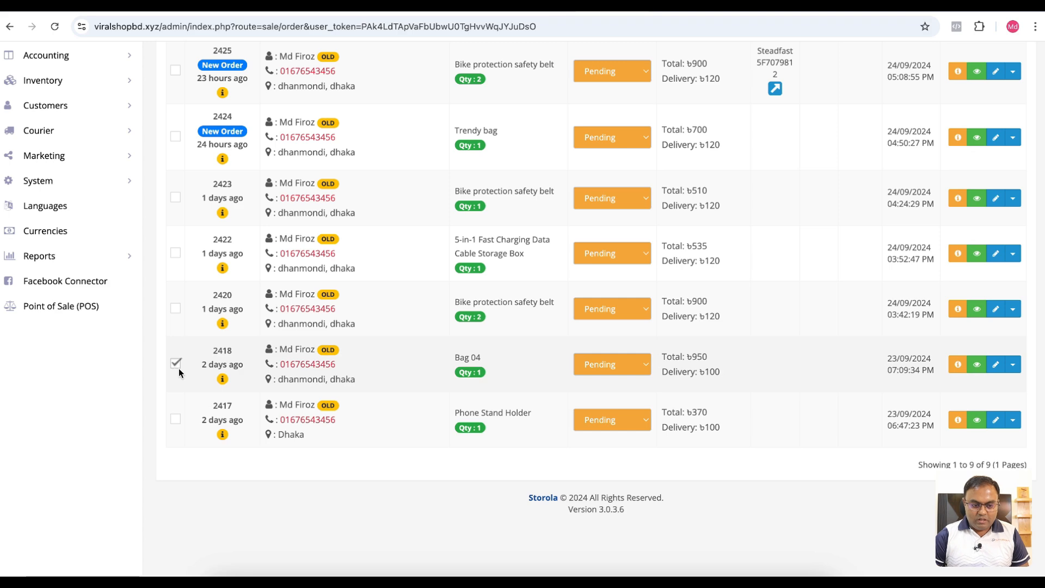
click(176, 419)
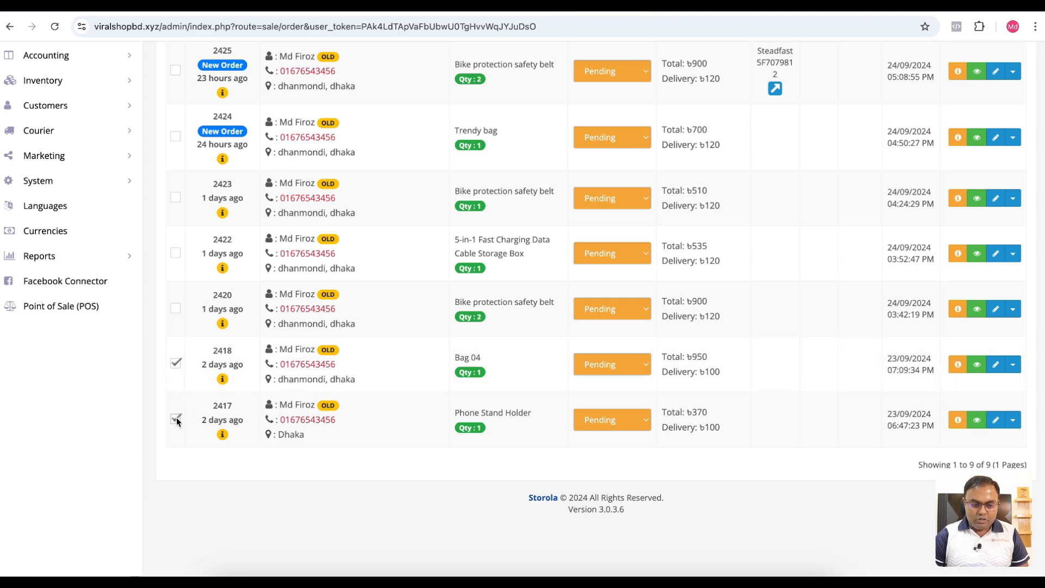
scroll(782, 240, up, 2)
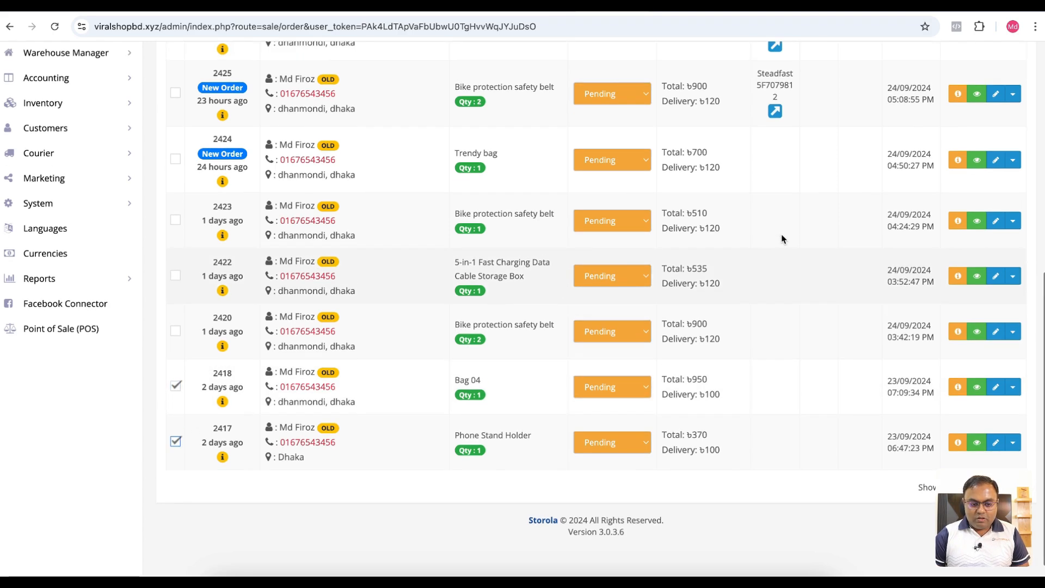
scroll(783, 240, up, 5)
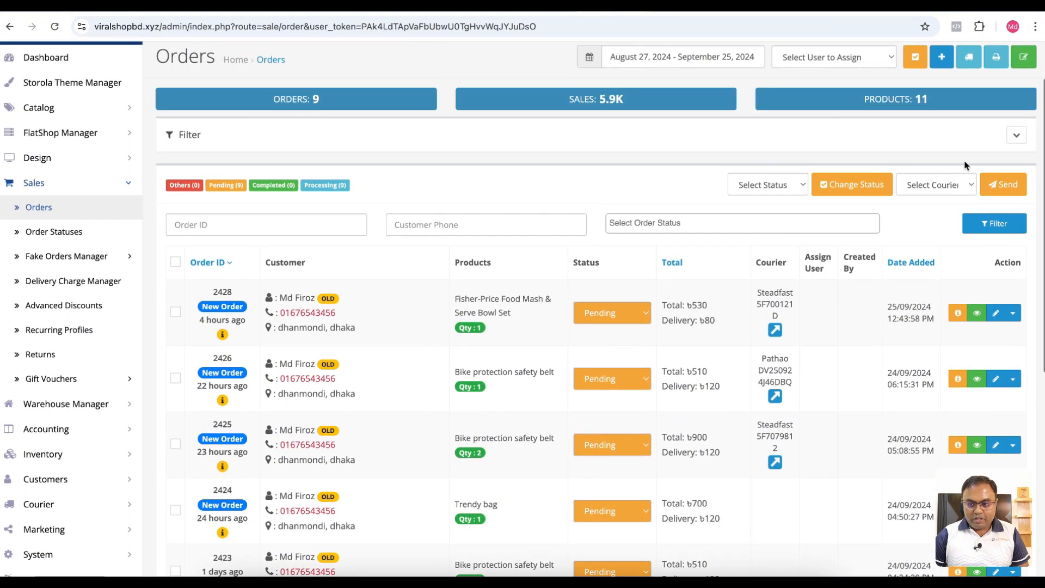
click(947, 185)
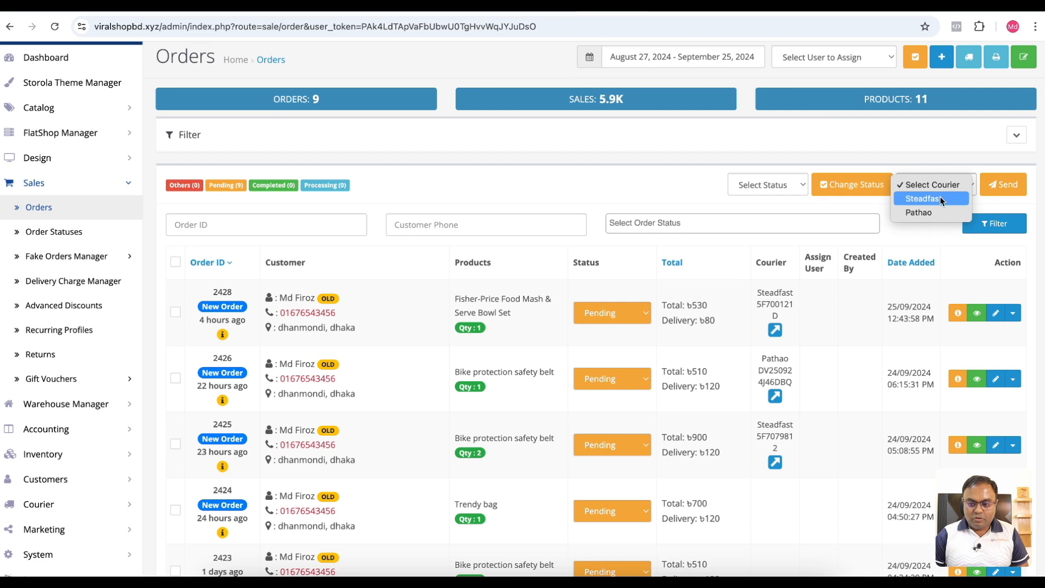
click(940, 200)
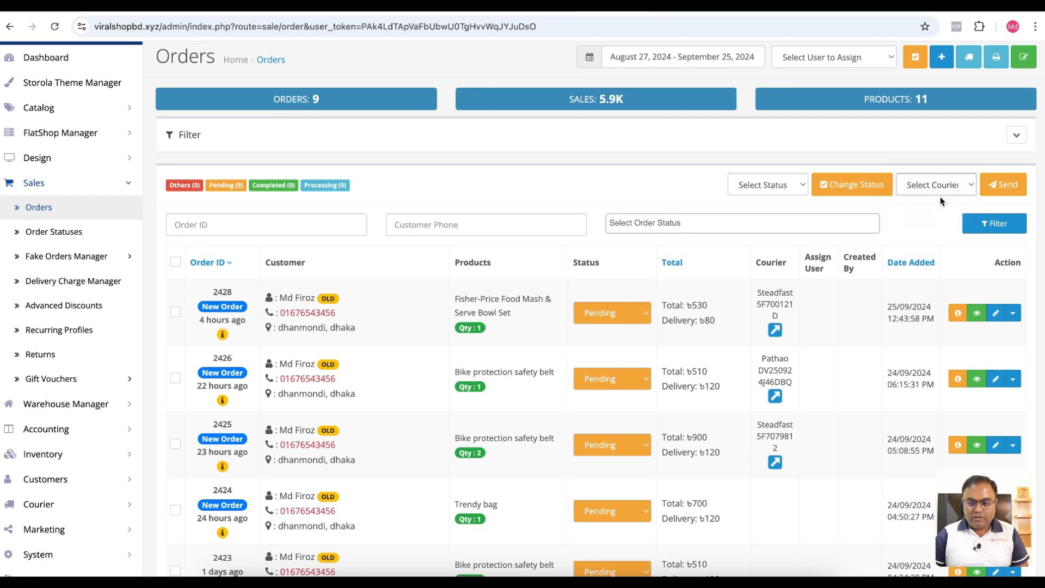
click(1006, 186)
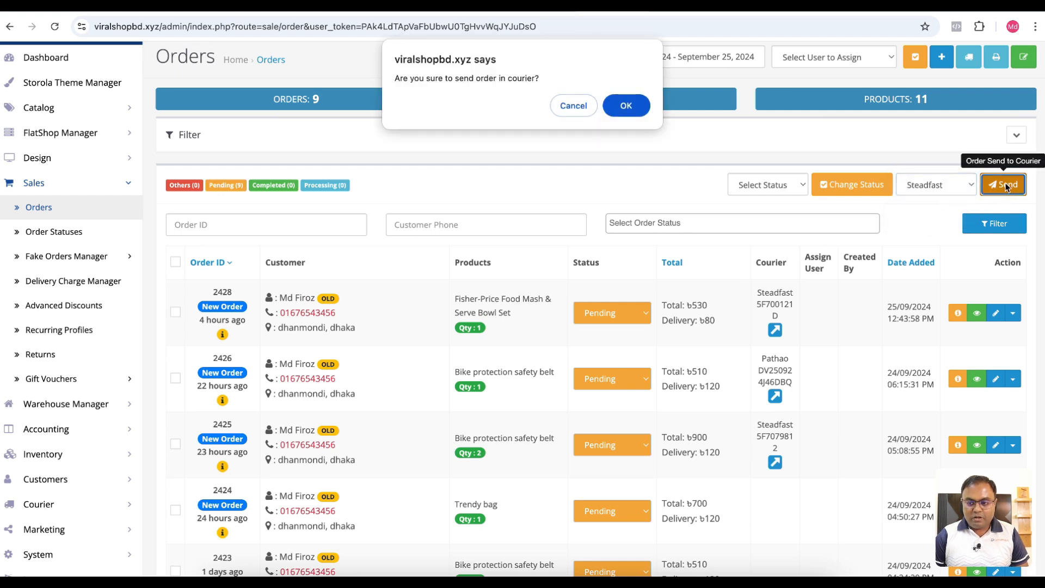
click(627, 107)
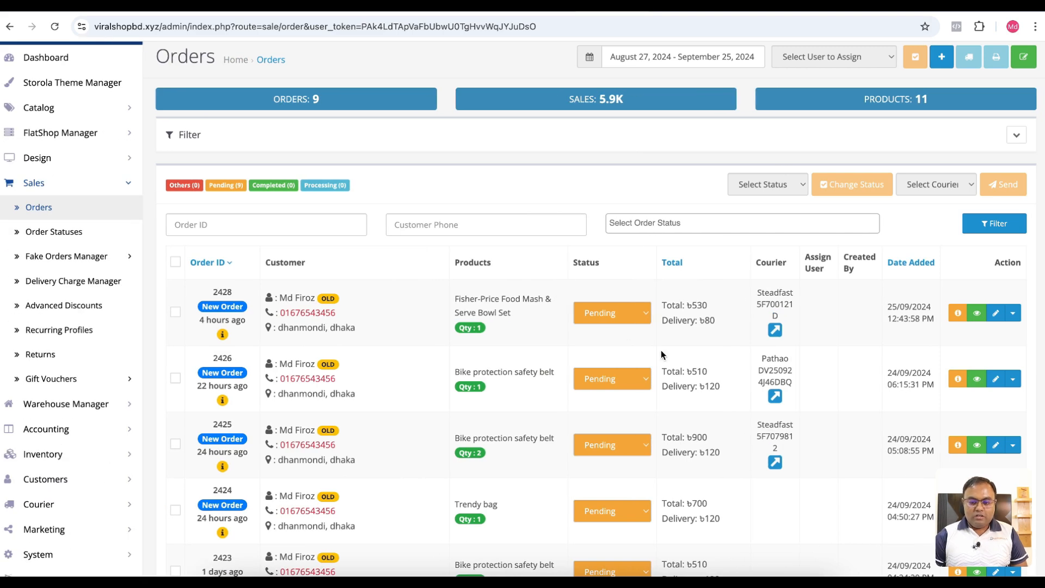
scroll(661, 355, down, 7)
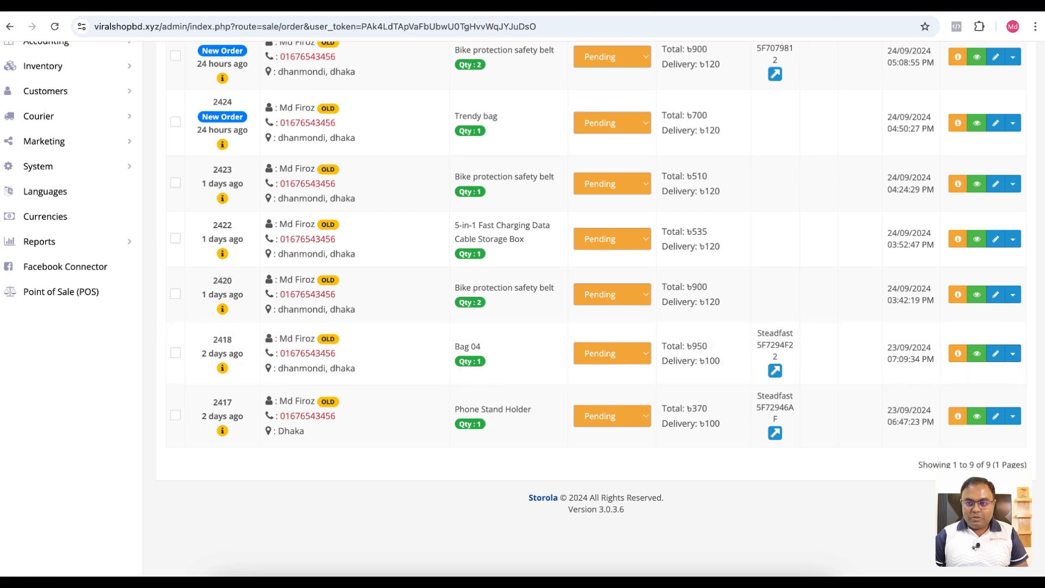
Switch to the Steadfast merchant site and look for the sent orders in the Pending, All, List by Date, Cancelled and In Review parcel lists.
key(ctrl+Tab)
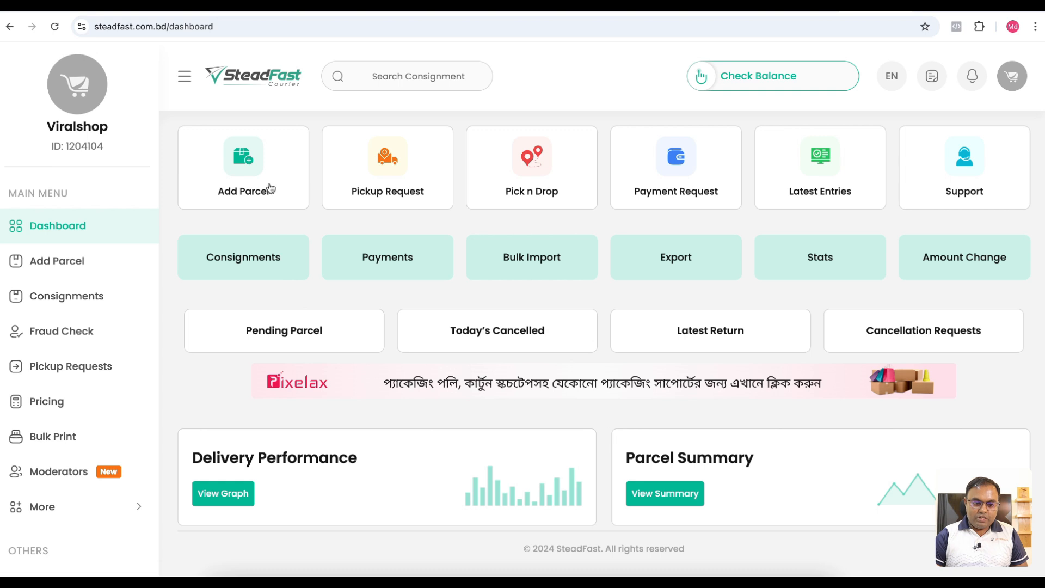
click(282, 346)
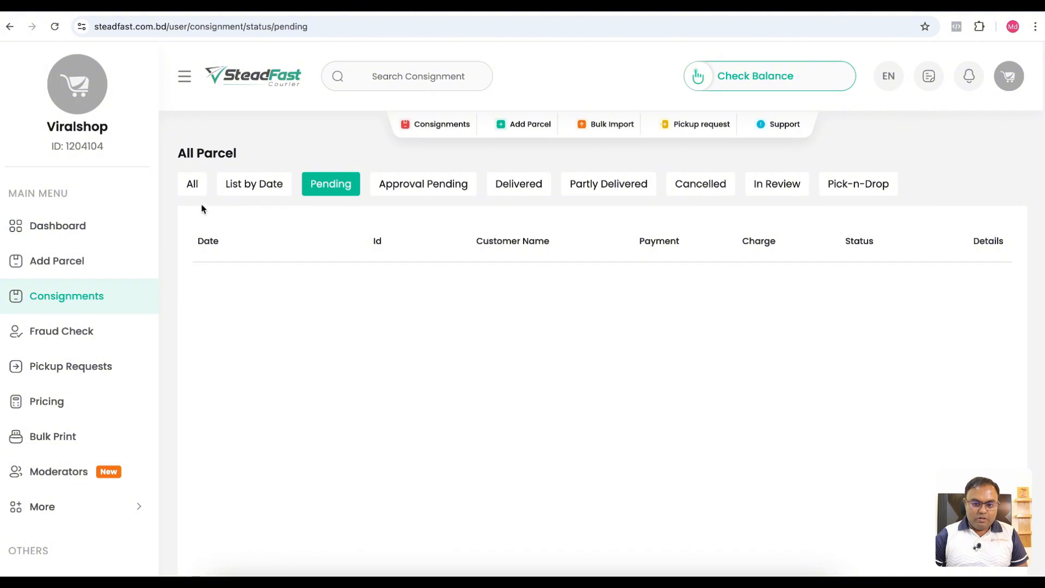
click(191, 184)
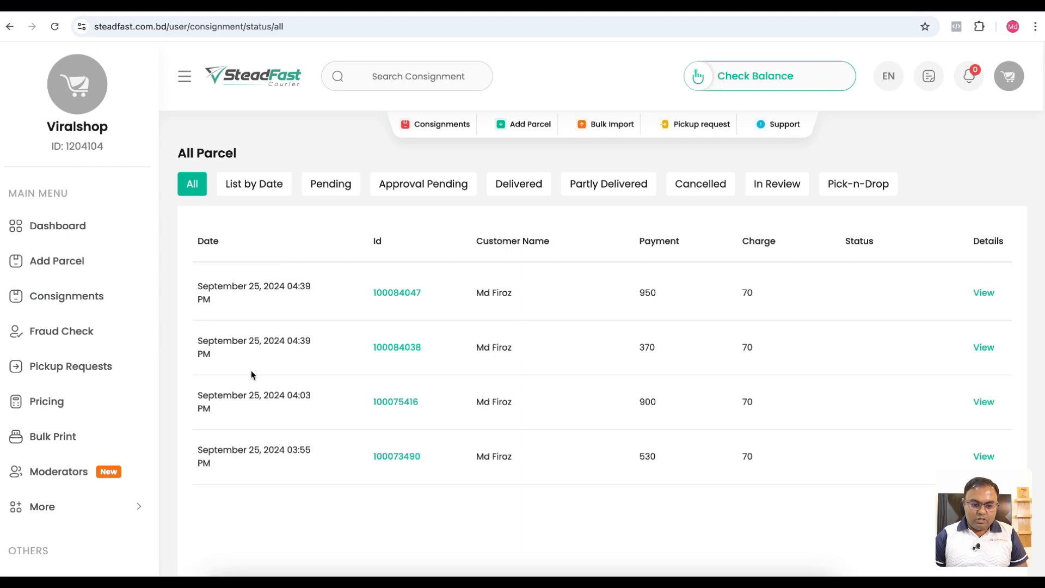
click(266, 186)
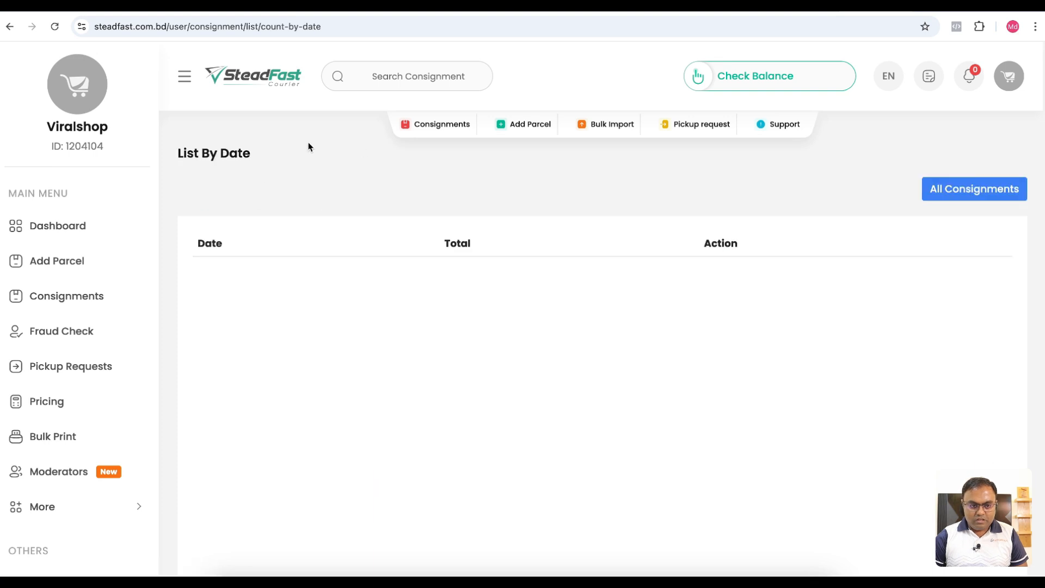
click(9, 27)
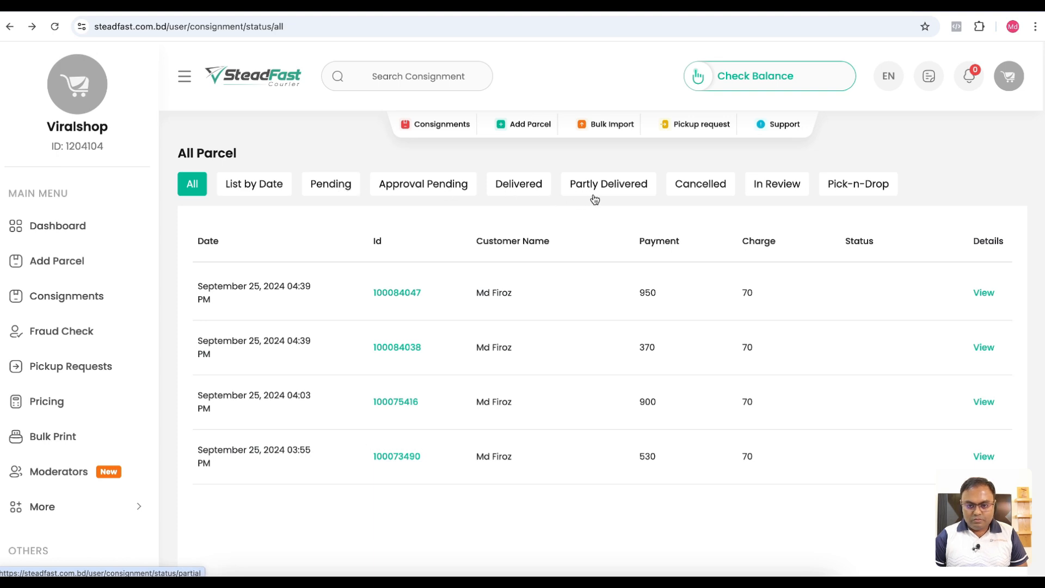
click(709, 187)
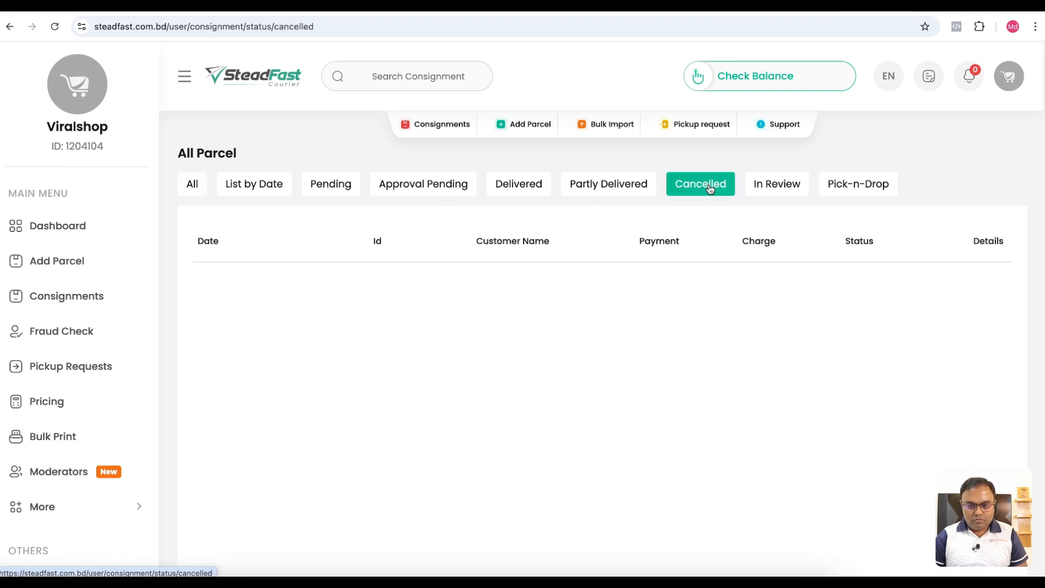
click(796, 185)
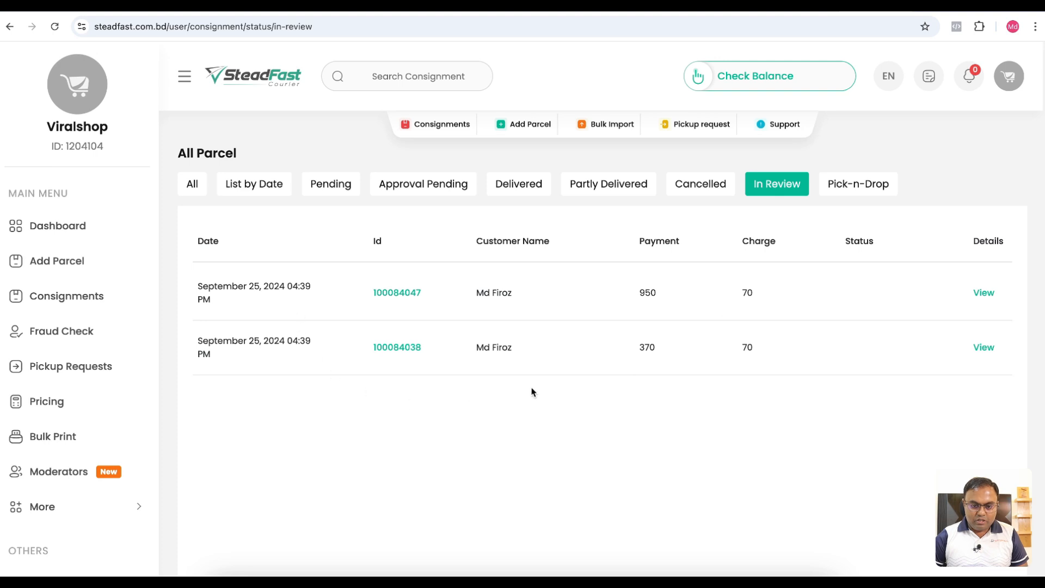
View the details of the in-review parcel with the 950 payment, including its tracking updates.
click(983, 293)
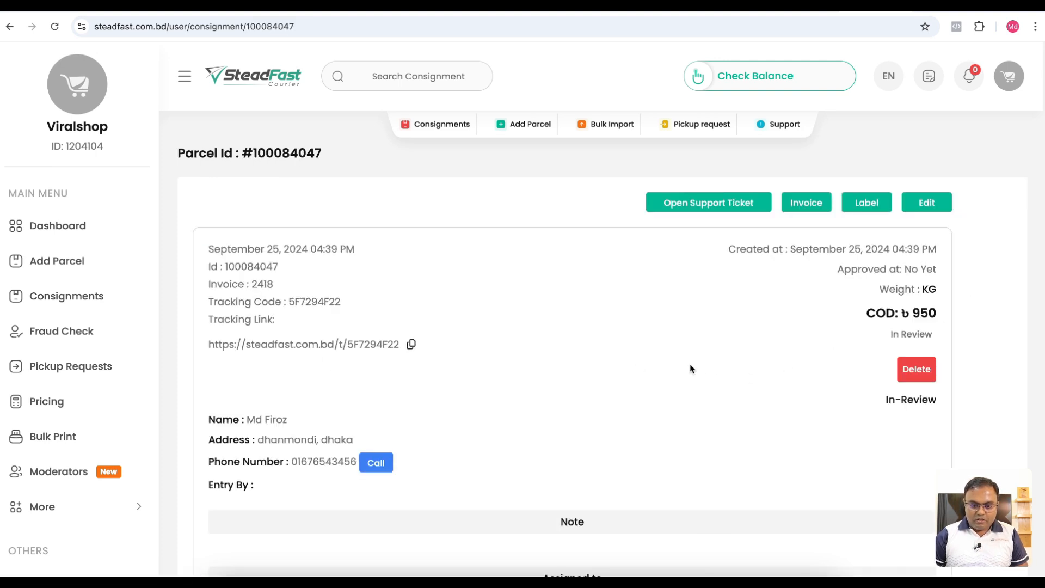
scroll(691, 366, down, 5)
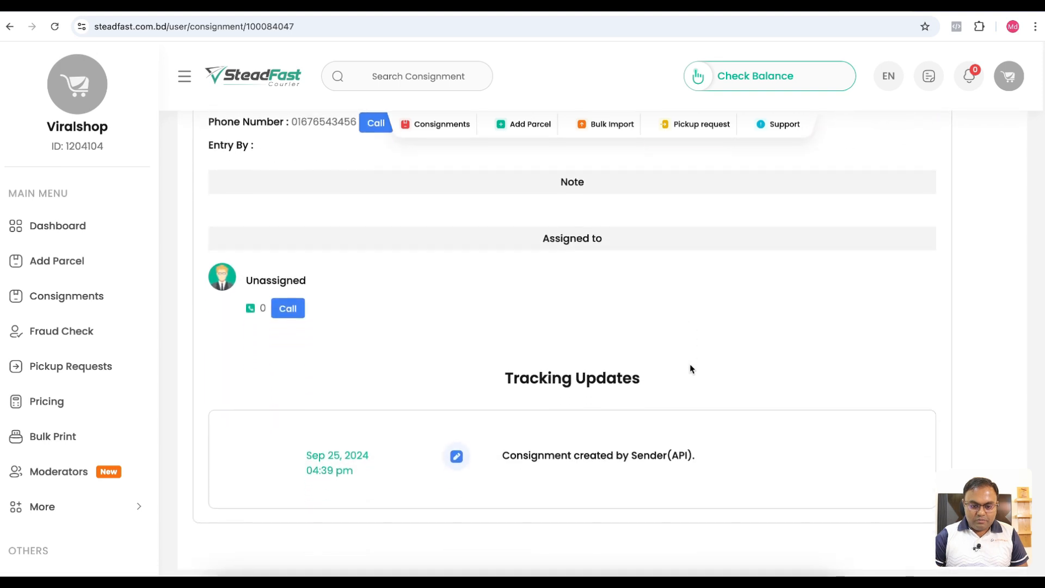
scroll(690, 369, up, 5)
scroll(690, 368, down, 1)
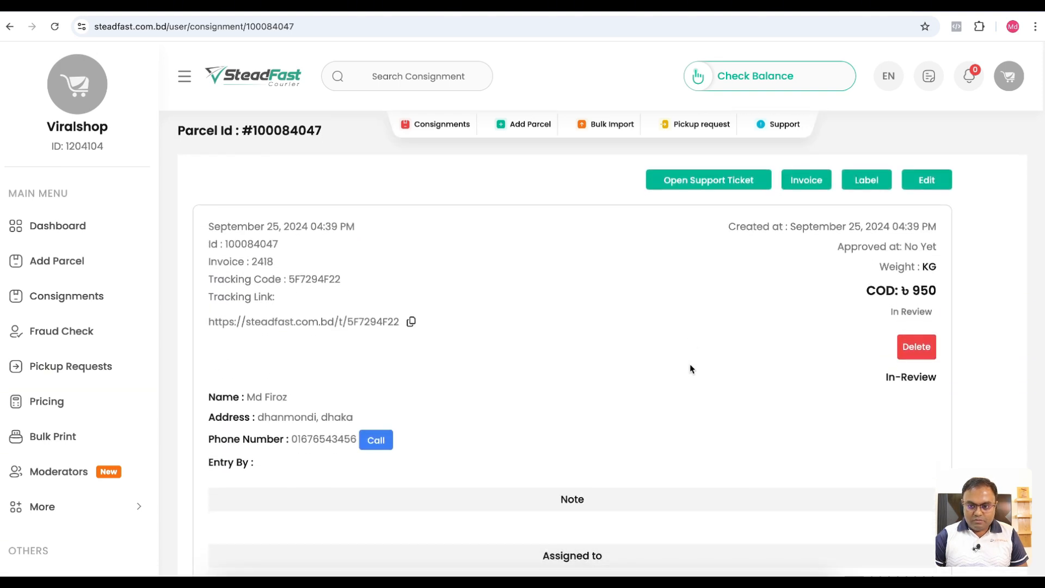
Open the edit form of the in-review parcel with the 950 payment, review its fields and go back to the In Review list.
click(932, 185)
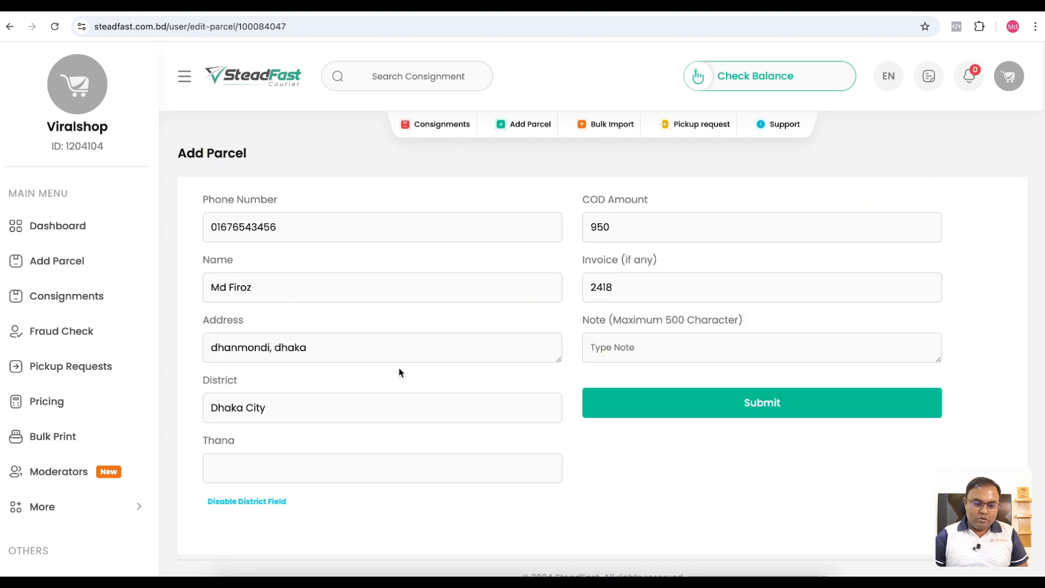
click(428, 360)
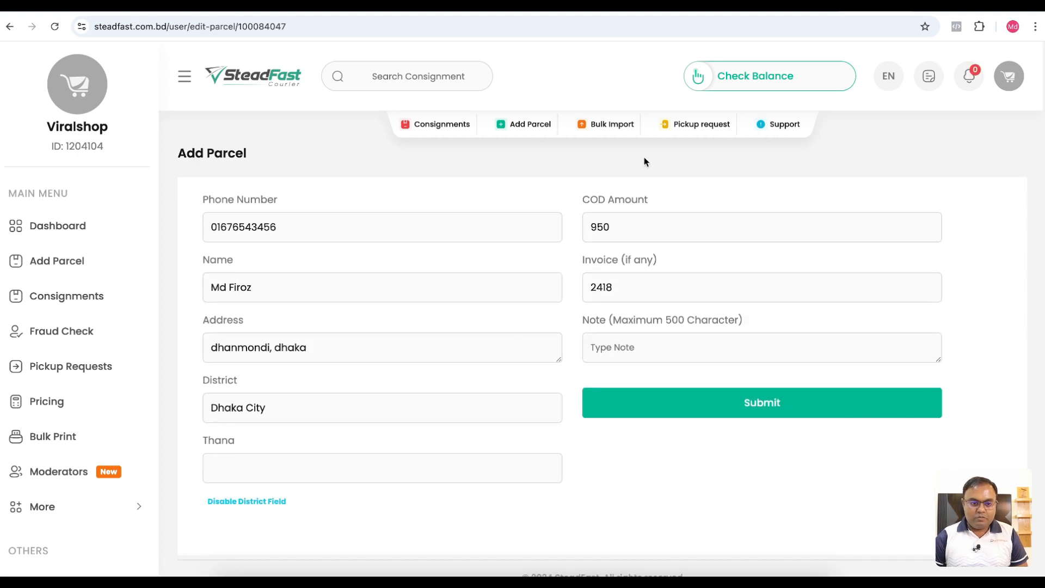
click(10, 26)
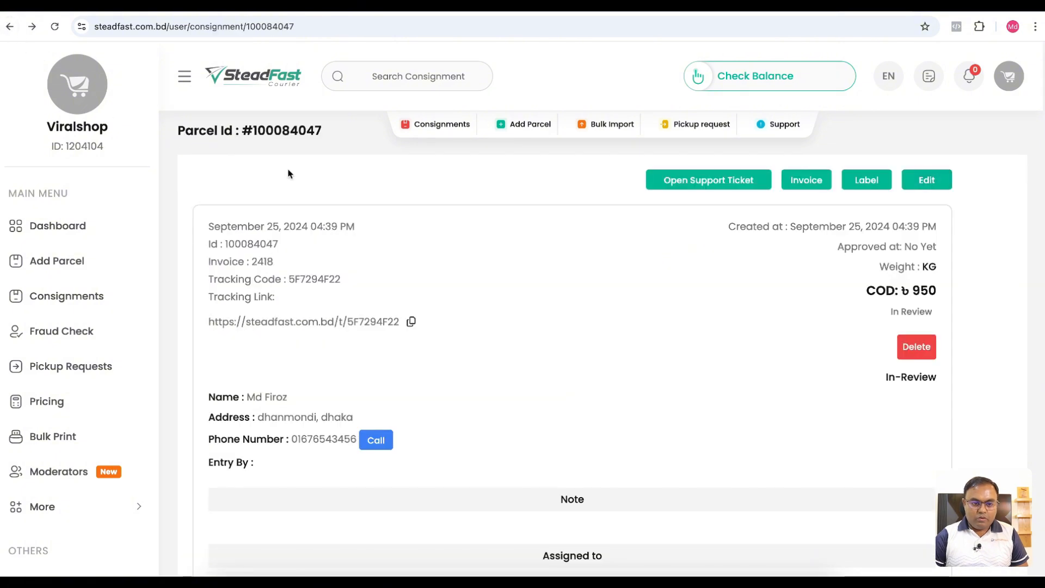
click(9, 26)
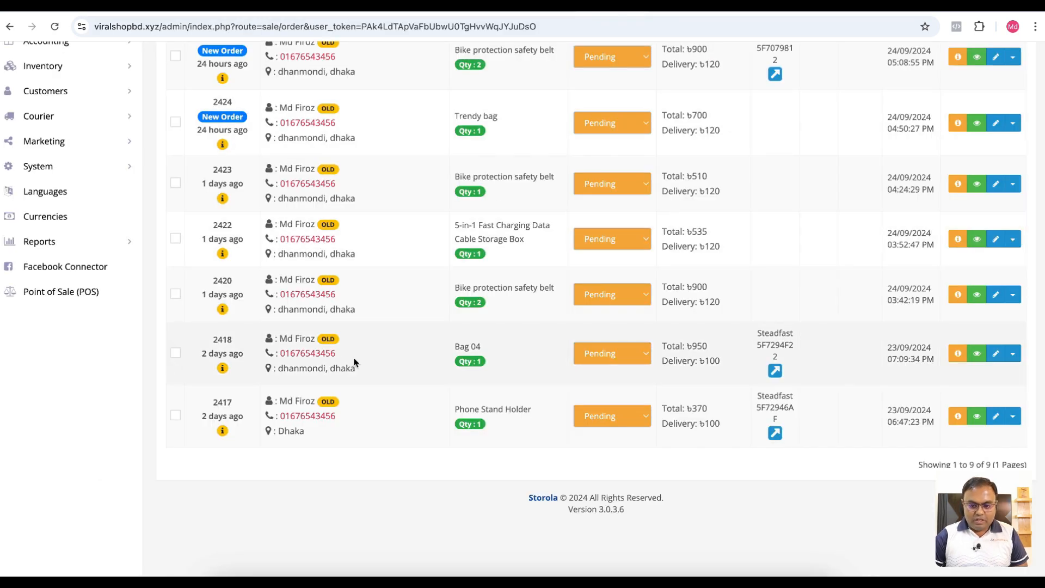
From the store's orders list, open the Steadfast tracking page of the Bag 04 order and look through its tracking updates.
click(776, 372)
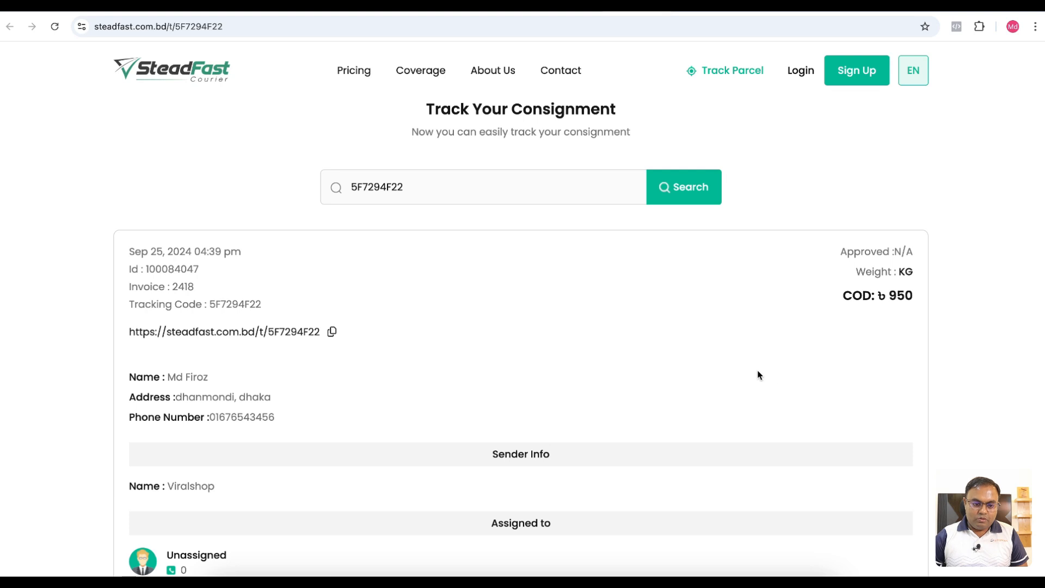
scroll(78, 371, down, 5)
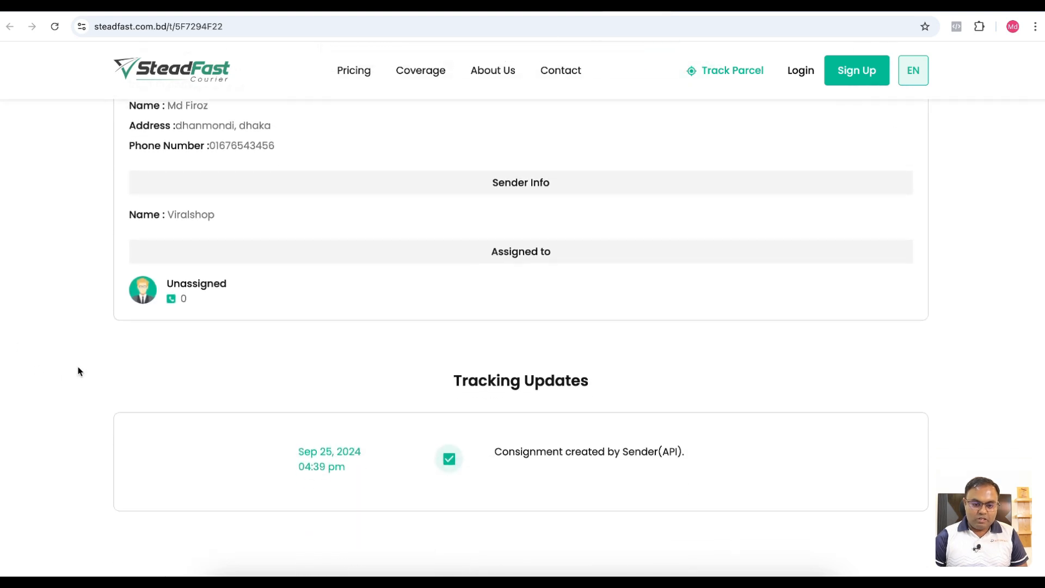
scroll(78, 371, up, 3)
Return to the store's orders list and send the Bike protection safety belt order just above Bag 04 to the Steadfast courier.
click(611, 7)
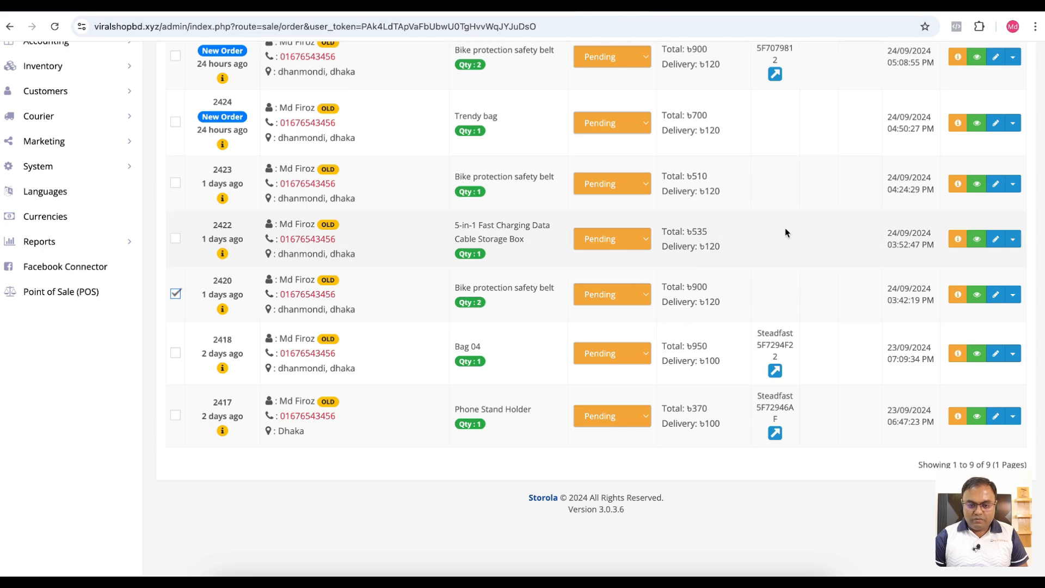
scroll(785, 227, up, 4)
scroll(785, 228, up, 2)
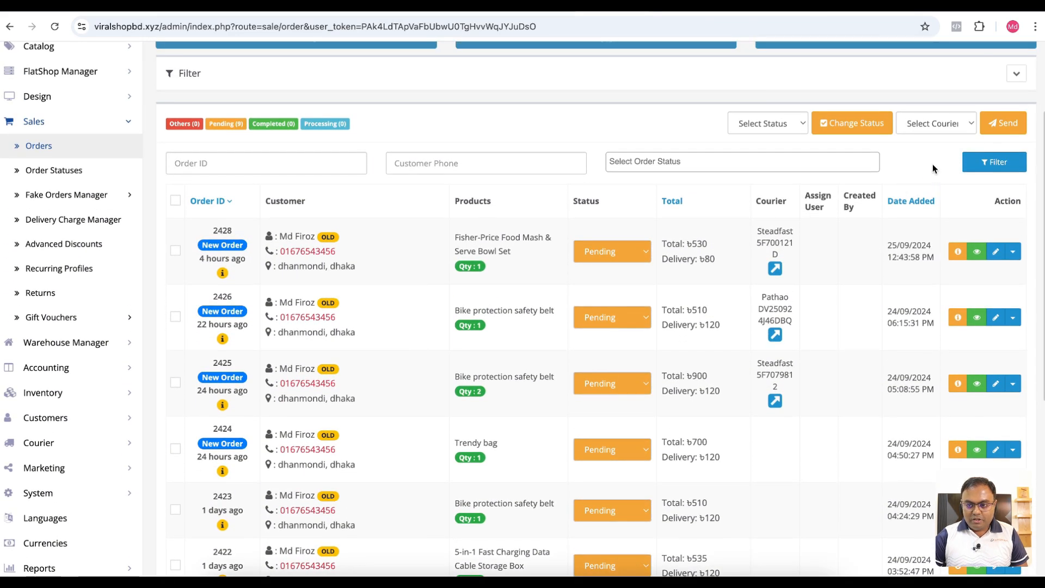
click(935, 124)
click(937, 136)
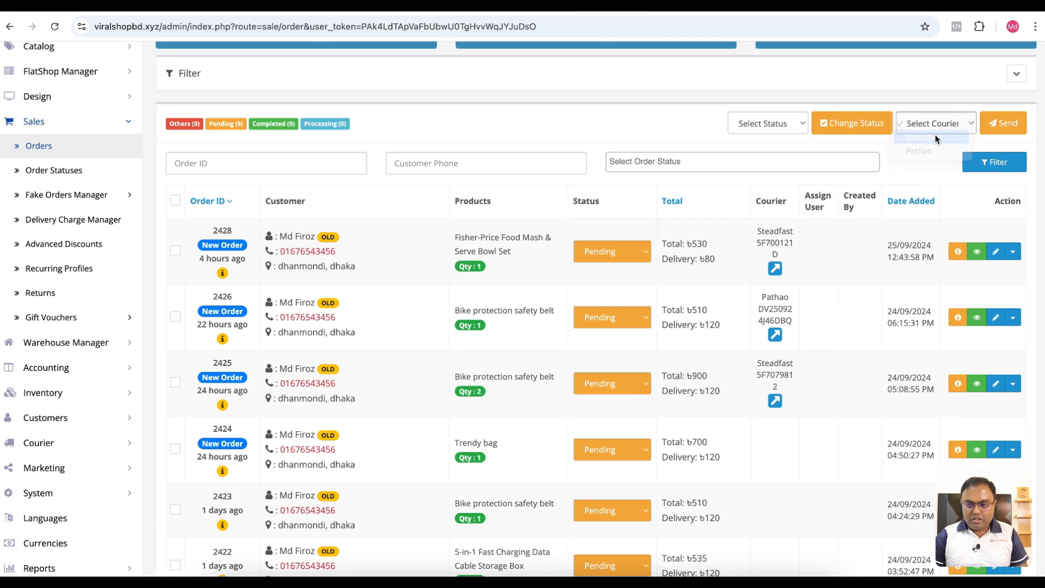
click(1003, 125)
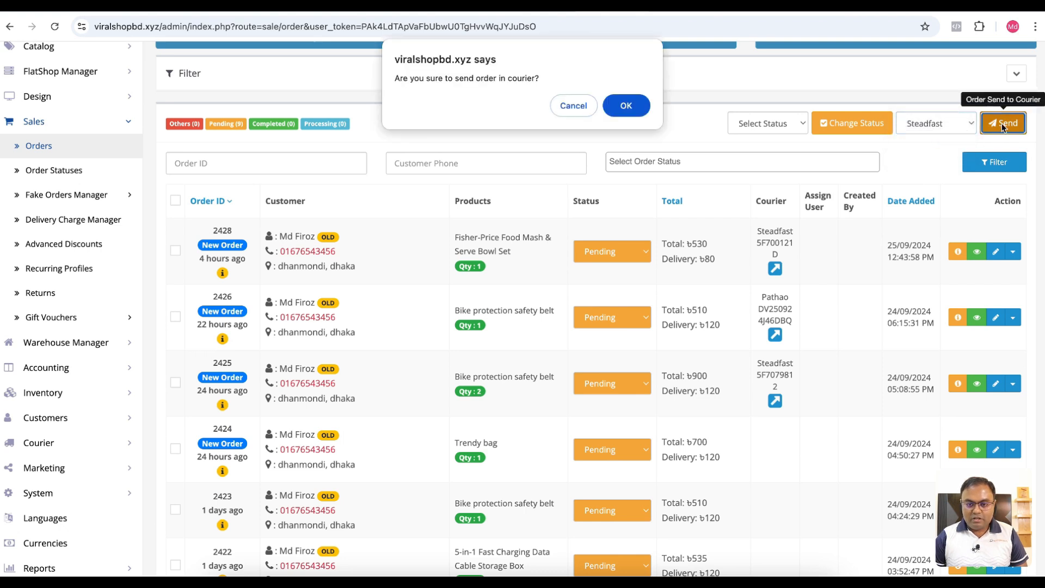
click(624, 108)
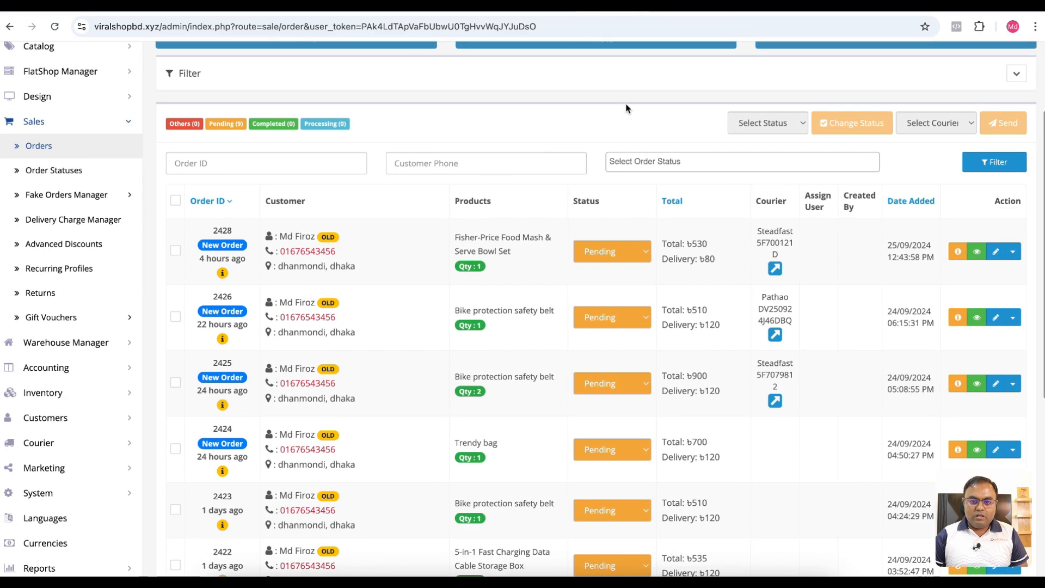
Check the belt order's courier entry, look for its parcel in Steadfast's In Review list, and return to the store's orders list.
scroll(696, 322, down, 6)
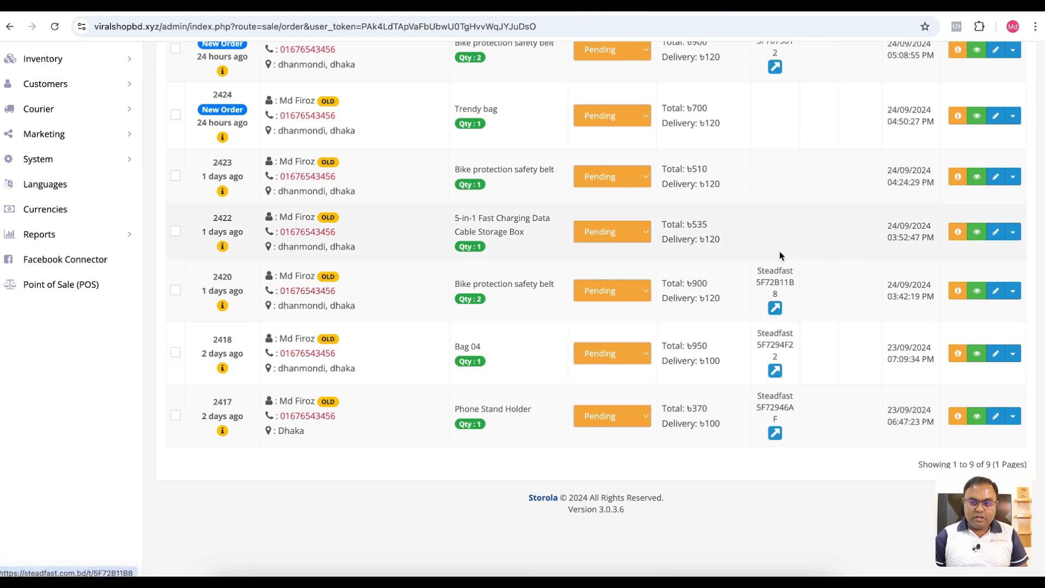
click(870, 6)
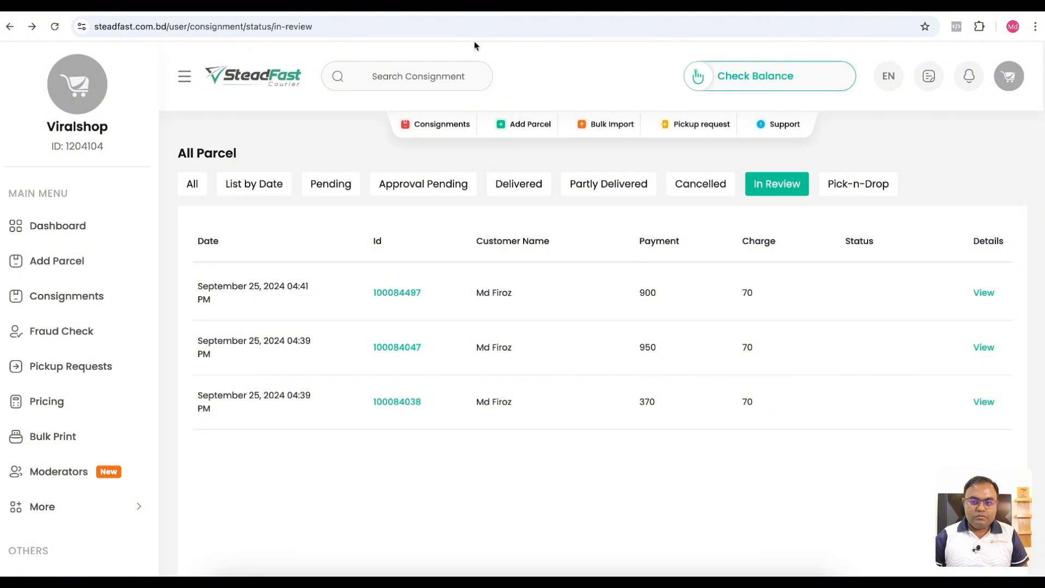
click(381, 5)
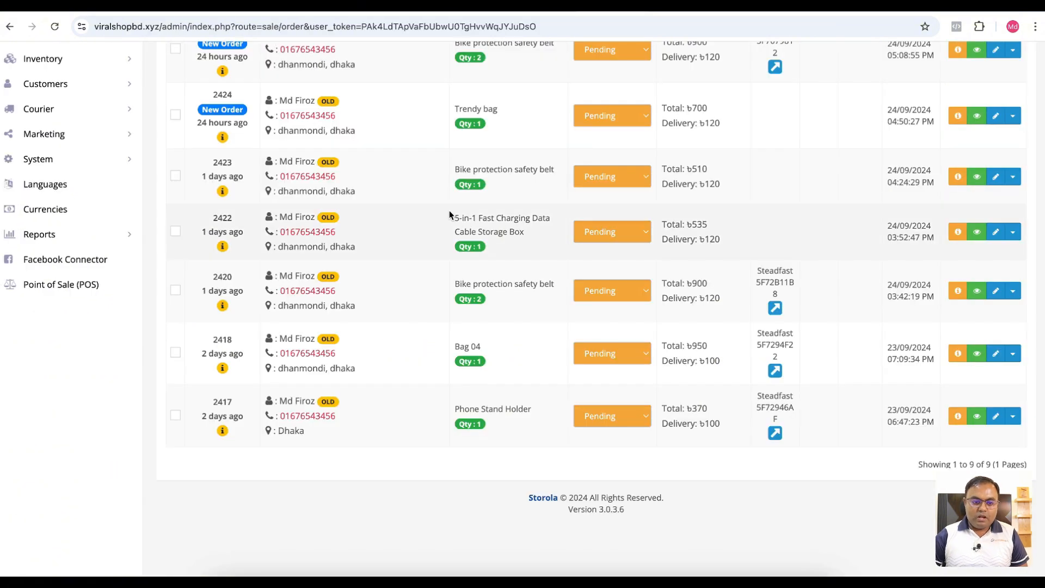
Send the 5-in-1 Fast Charging Data Cable Storage Box order and the Bike protection safety belt order directly above it to the Pathao courier.
scroll(450, 210, up, 1)
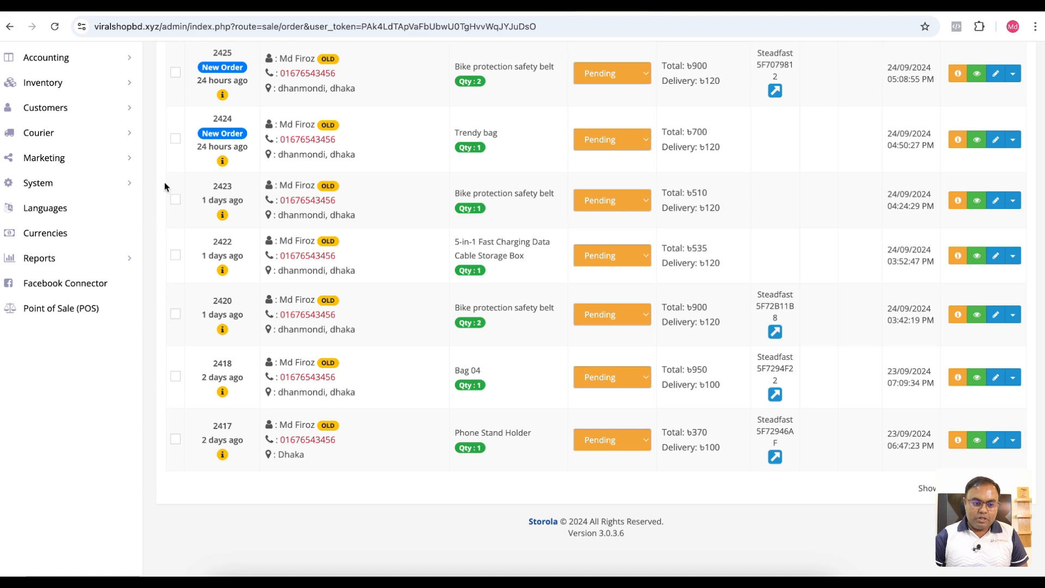
click(175, 200)
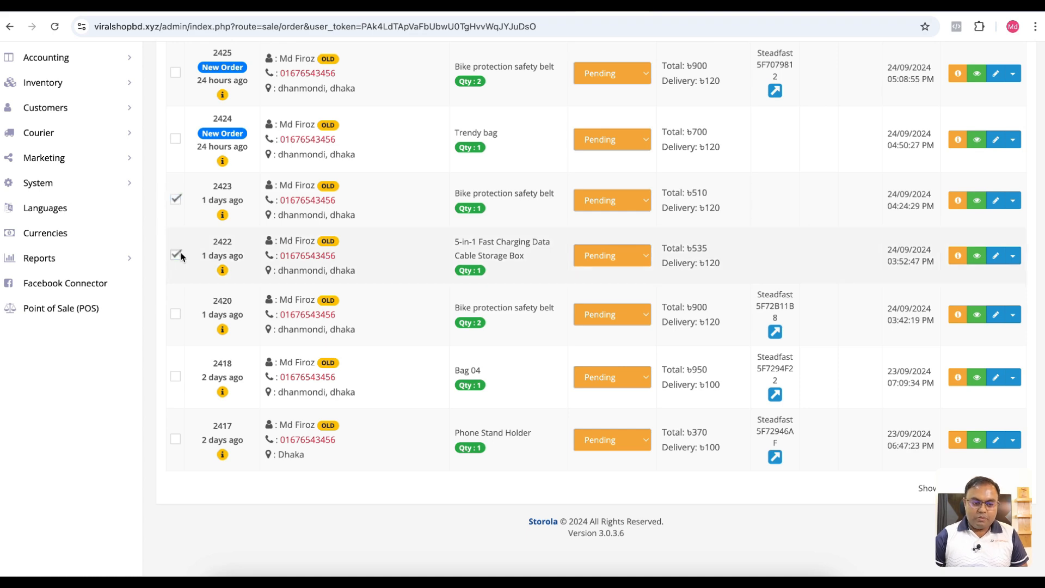
scroll(780, 221, up, 5)
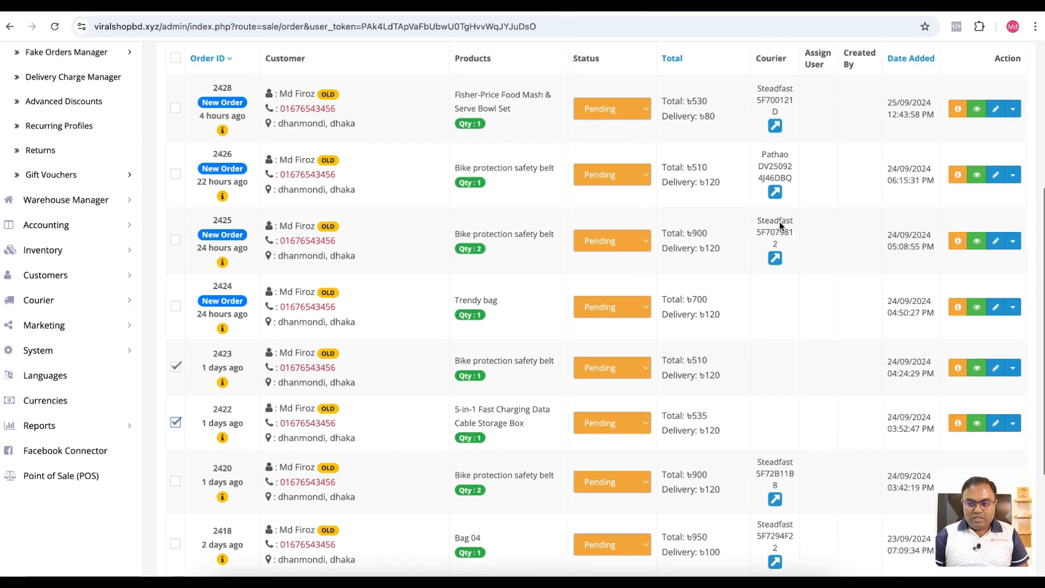
scroll(779, 221, up, 2)
click(942, 141)
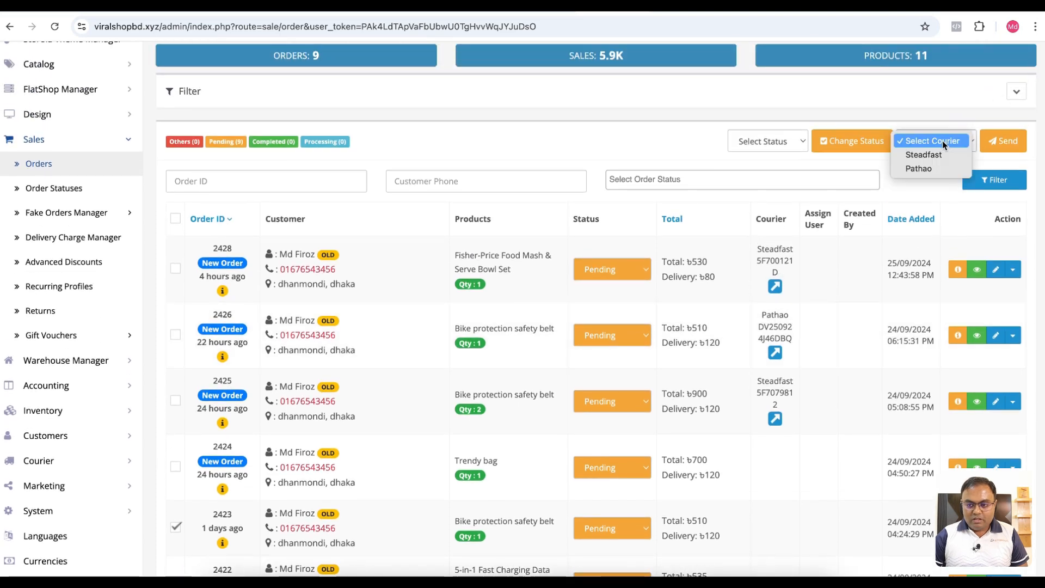
click(917, 170)
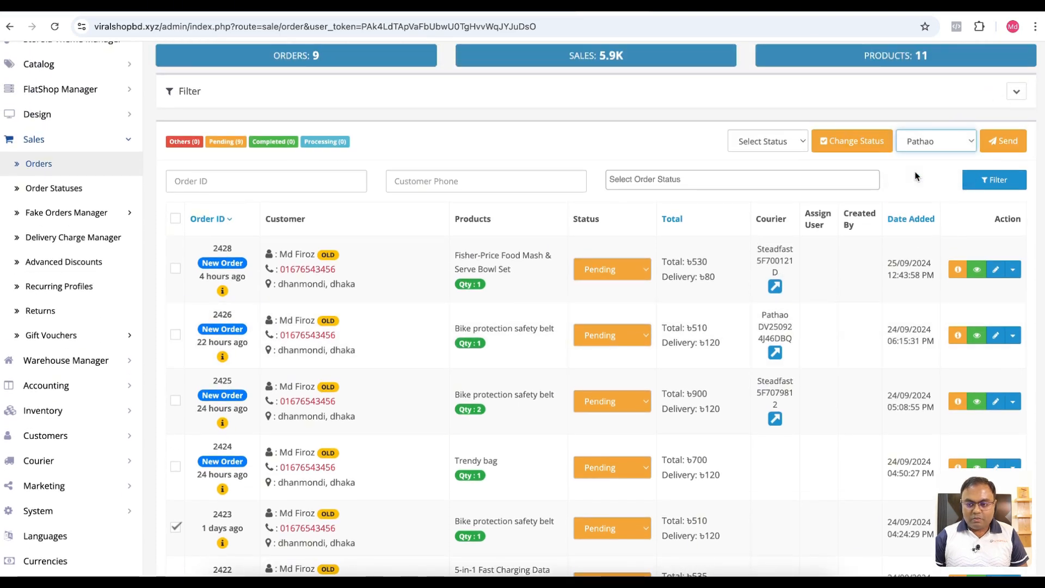
click(1002, 143)
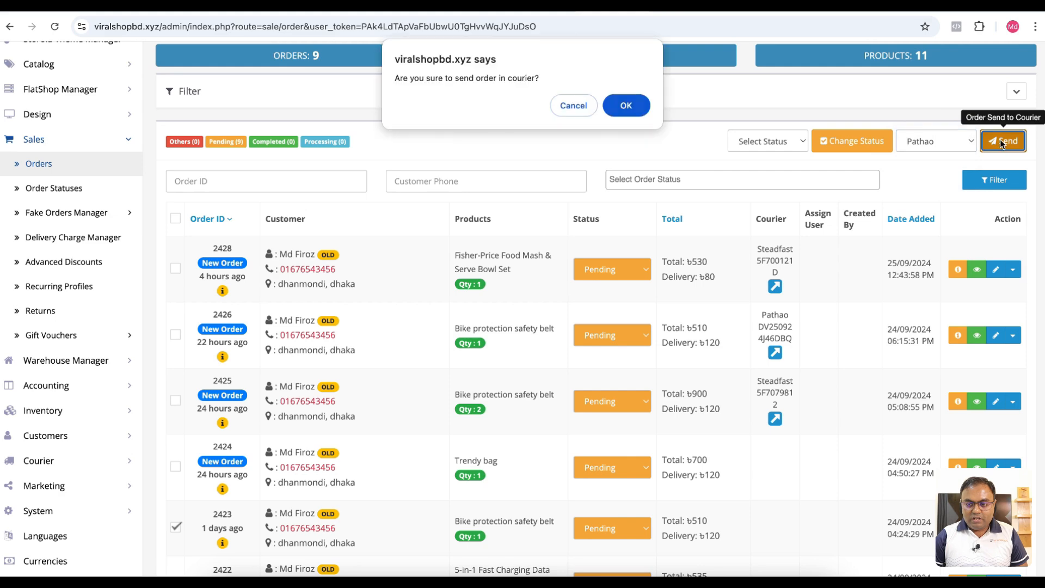
click(626, 106)
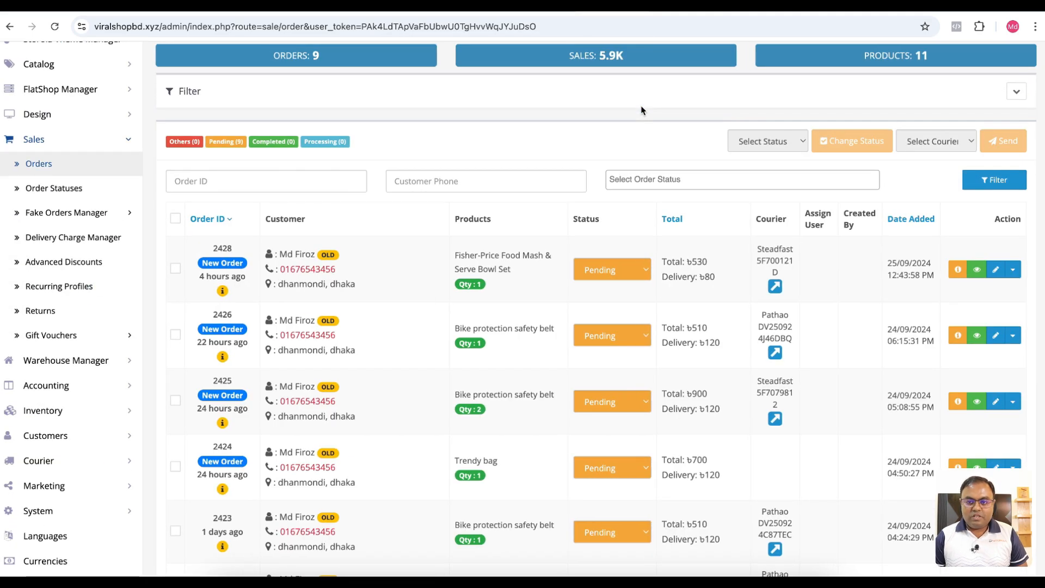
Switch to the Pathao merchant site, reload the dashboard and look through its order summary and overall statistics.
click(930, 8)
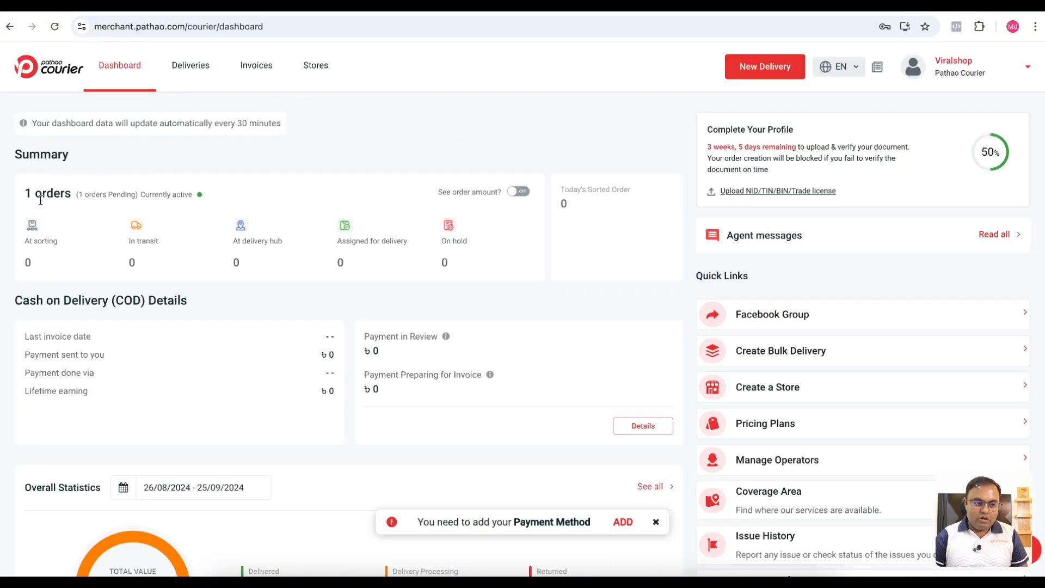
click(54, 26)
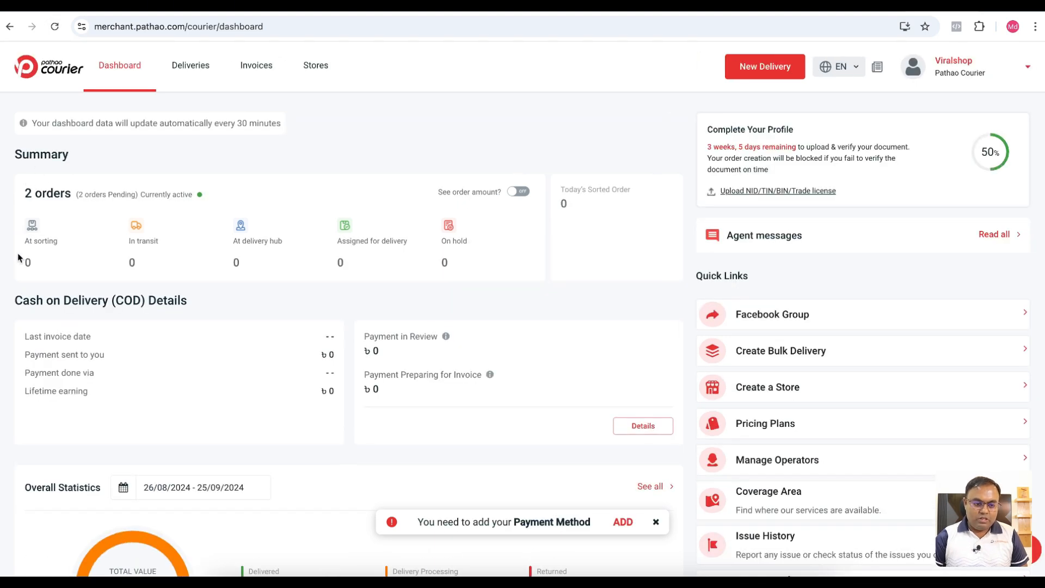
scroll(20, 243, down, 1)
scroll(19, 257, up, 1)
scroll(19, 257, down, 2)
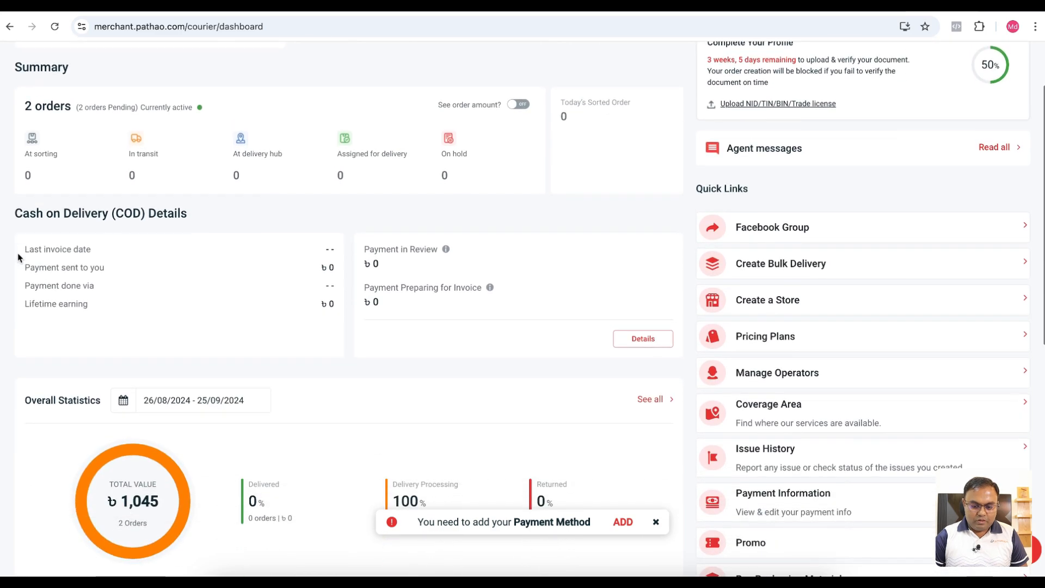
scroll(20, 254, up, 2)
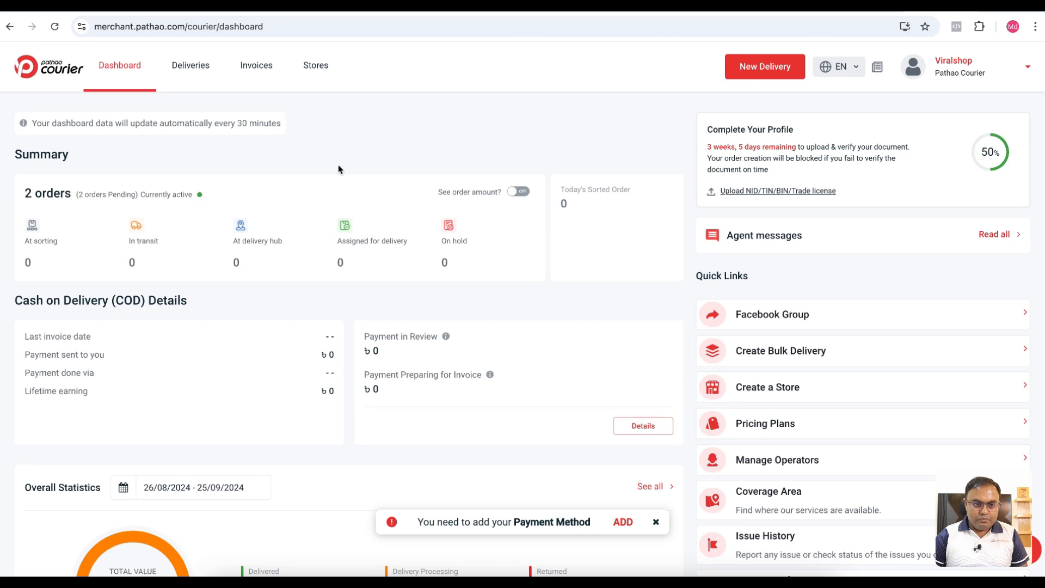
Open the Pathao deliveries list and view the details of the delivery with COD 510, including its timeline and tracking link.
click(187, 69)
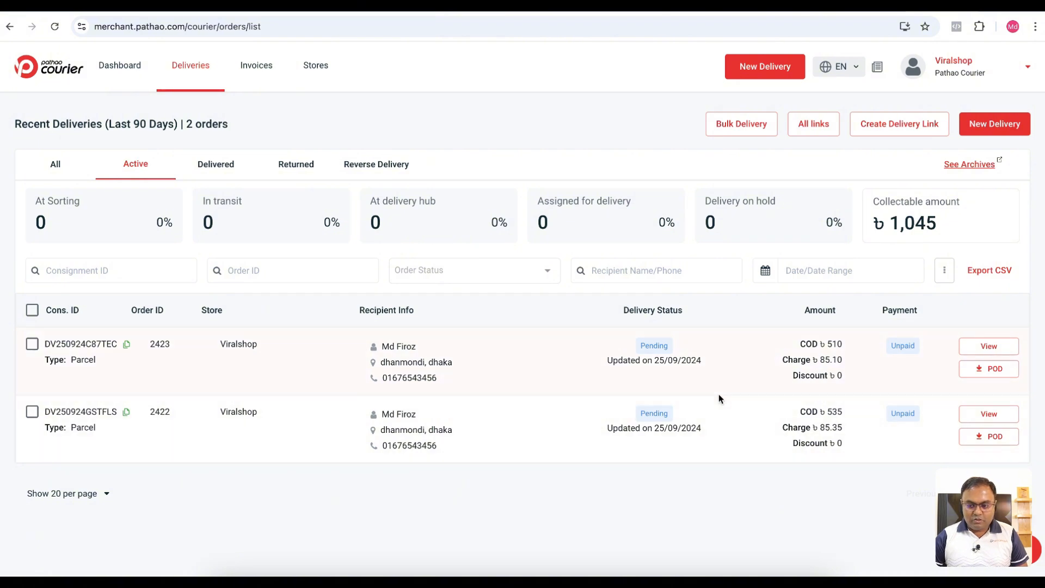
click(1004, 346)
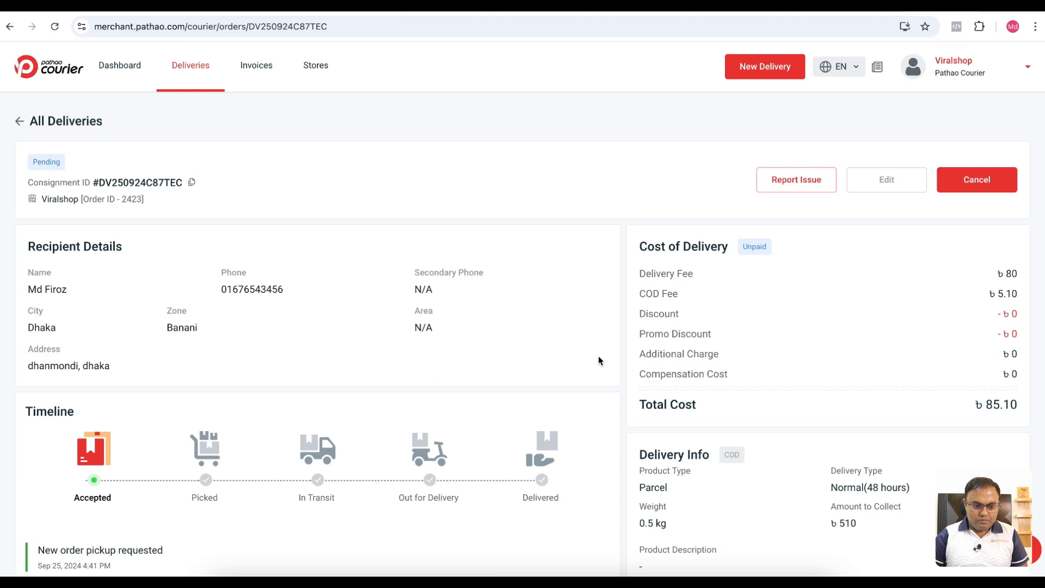
scroll(599, 357, down, 5)
scroll(599, 360, up, 4)
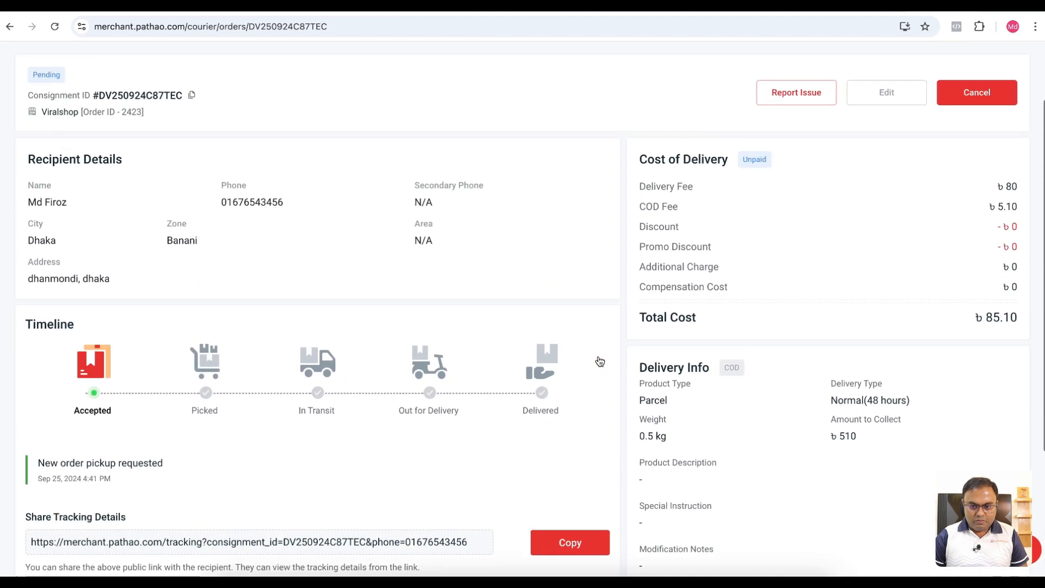
scroll(599, 360, down, 2)
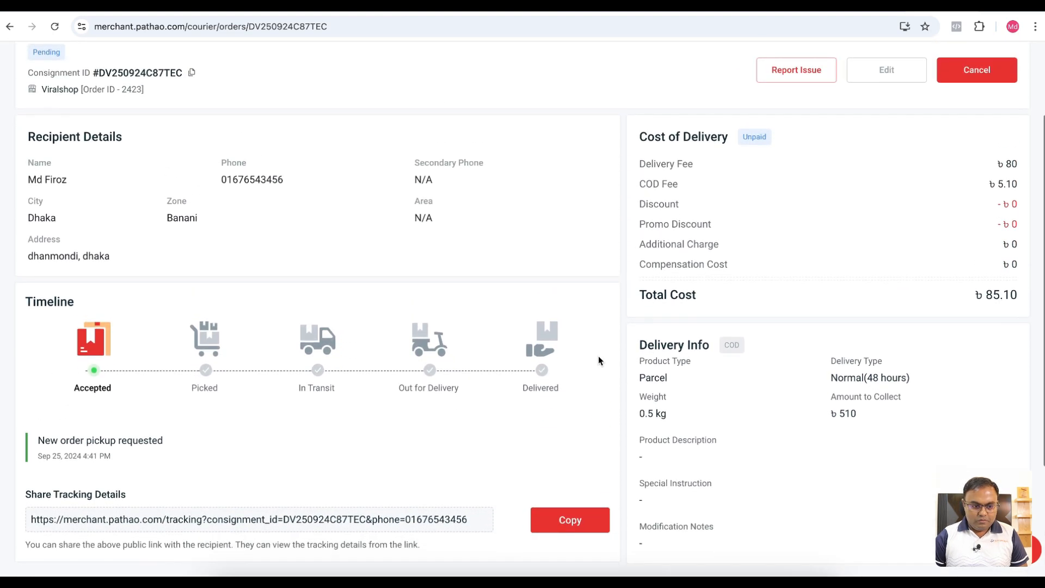
scroll(599, 360, up, 4)
Review the COD 510 delivery's edit form without changing it, return to the deliveries list and switch back to the store's orders list.
click(893, 188)
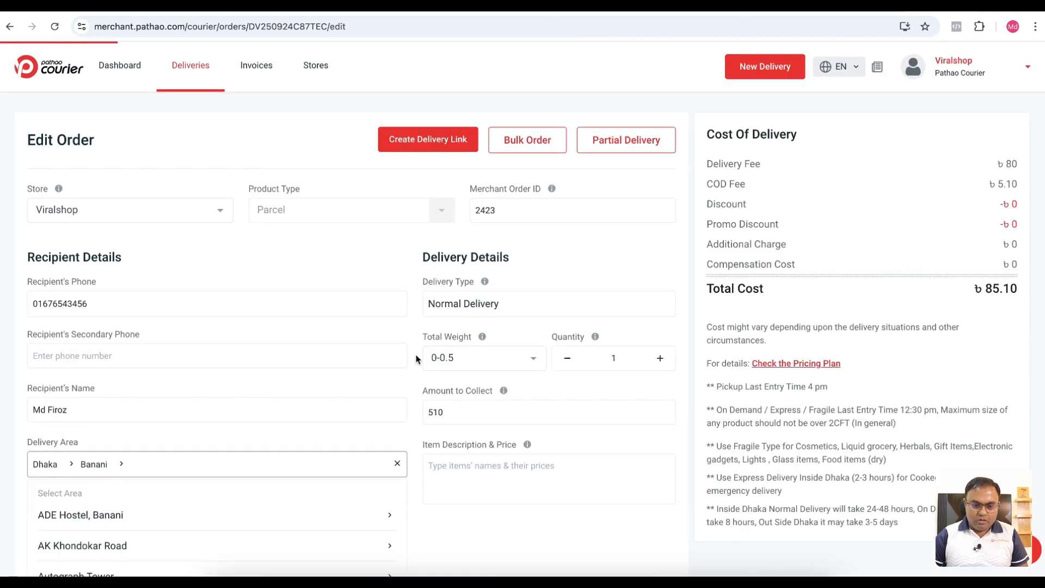
scroll(335, 398, down, 3)
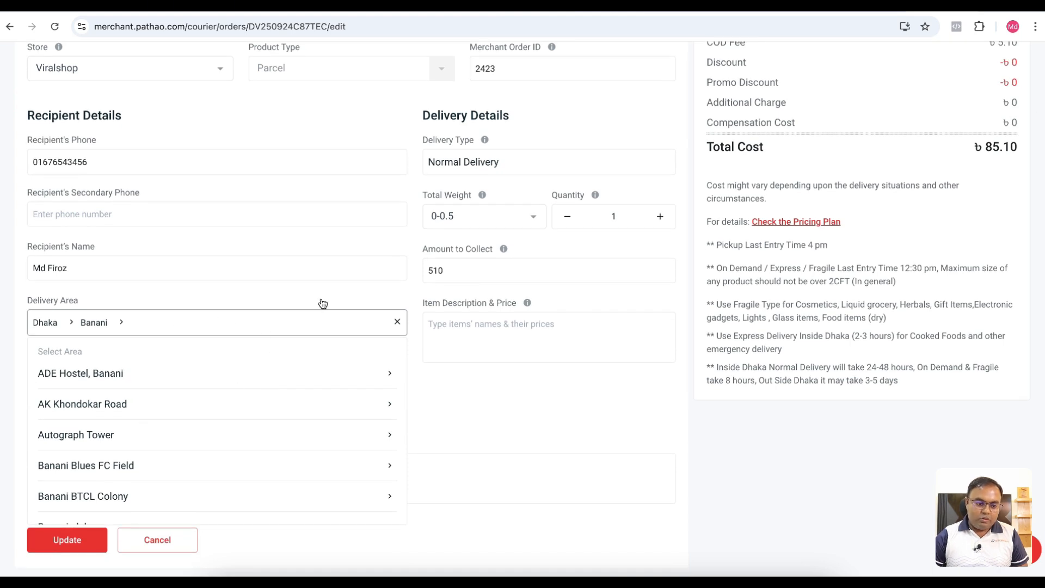
scroll(323, 303, up, 3)
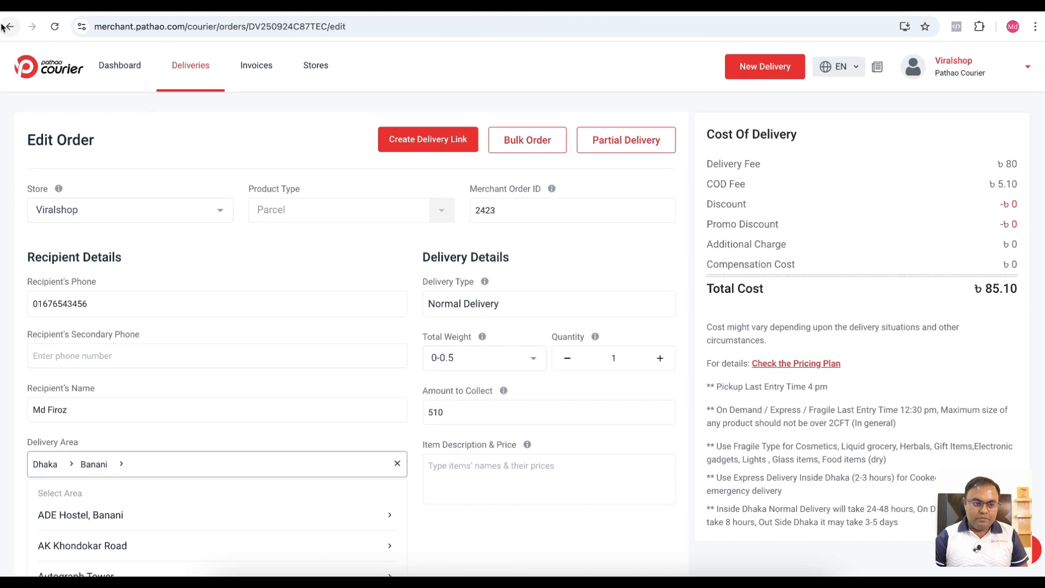
click(8, 27)
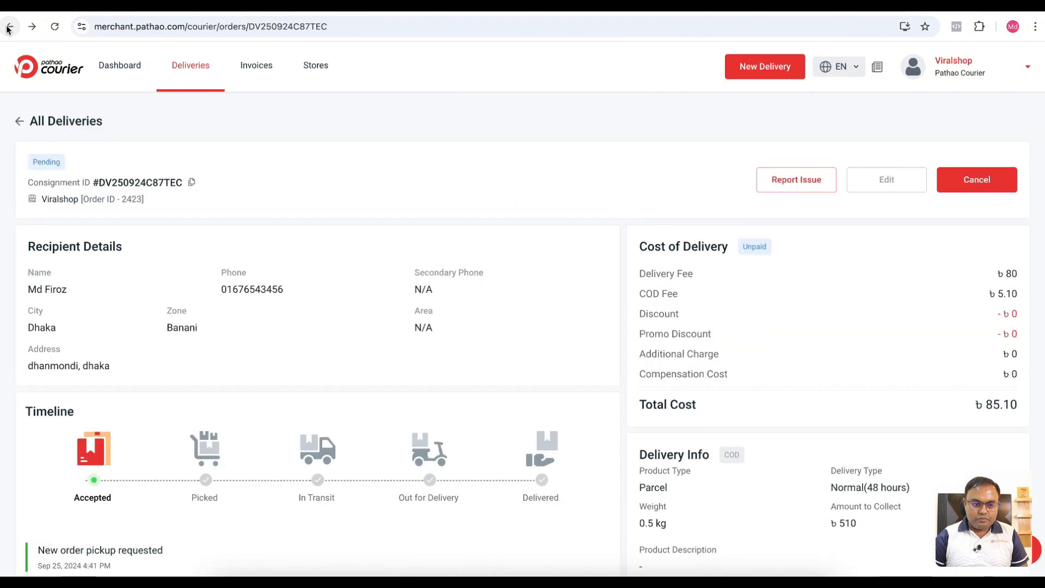
click(184, 68)
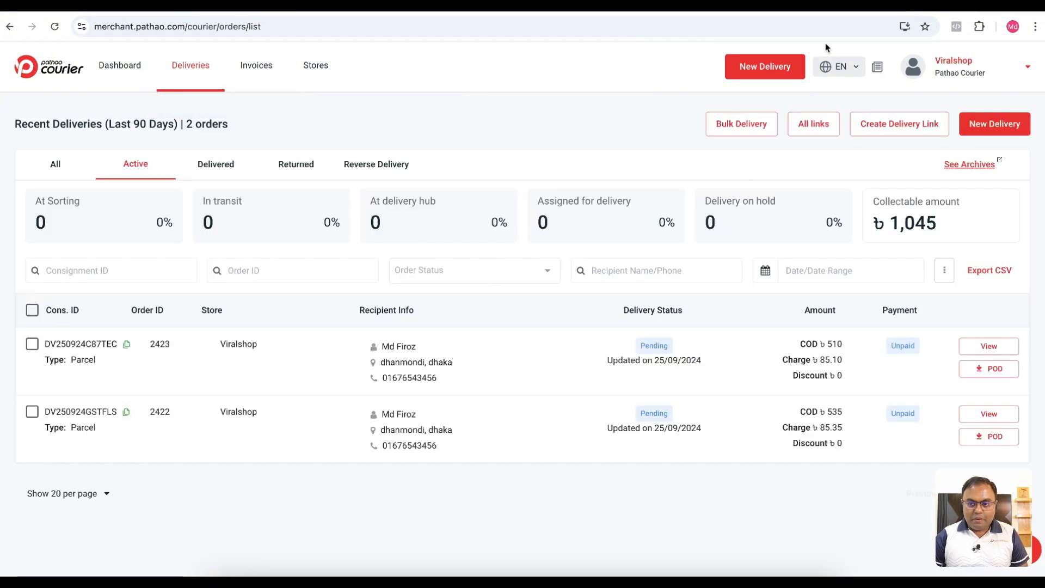
click(605, 10)
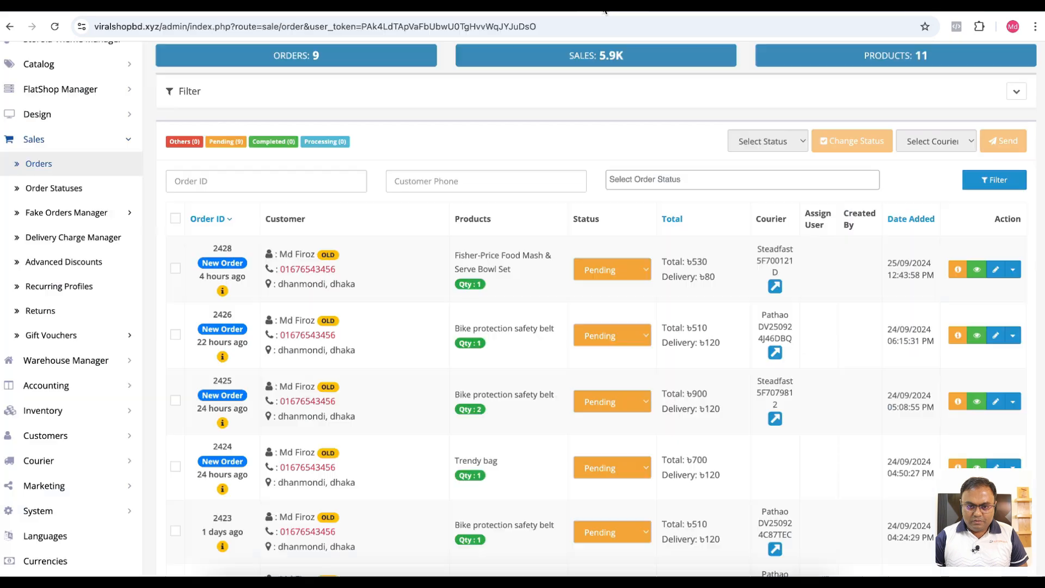
Check the Pathao tracking page of the Bike protection safety belt order directly above the 5-in-1 Fast Charging Data Cable Storage Box order, then return to the orders list.
scroll(441, 294, down, 4)
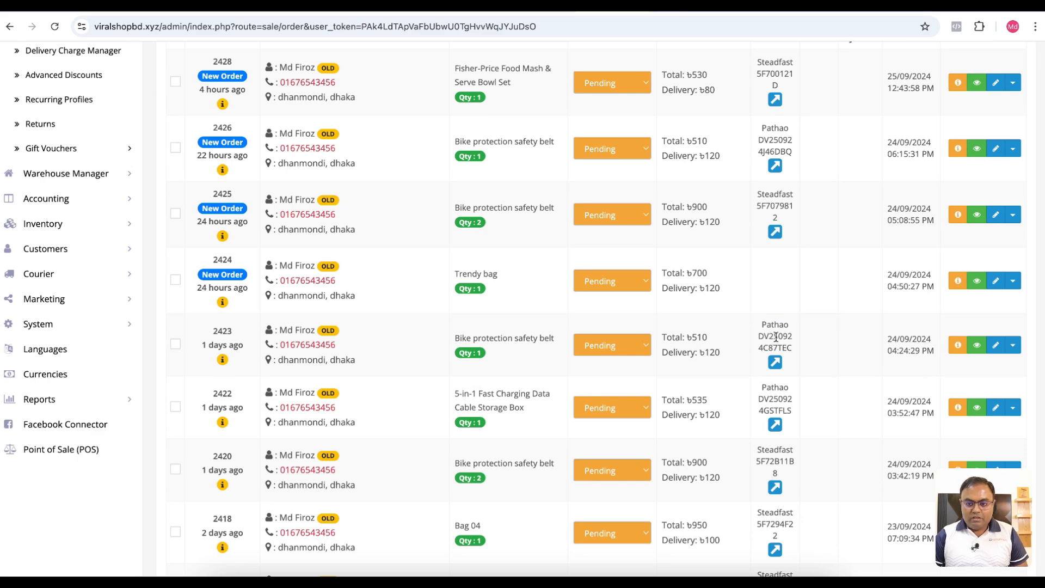
scroll(775, 341, up, 3)
scroll(776, 341, down, 3)
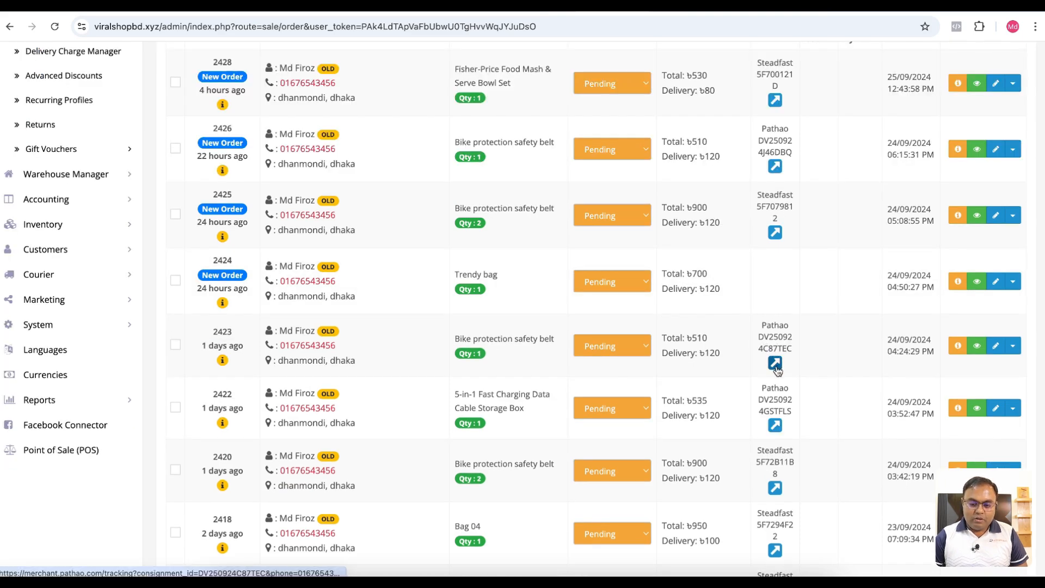
click(775, 363)
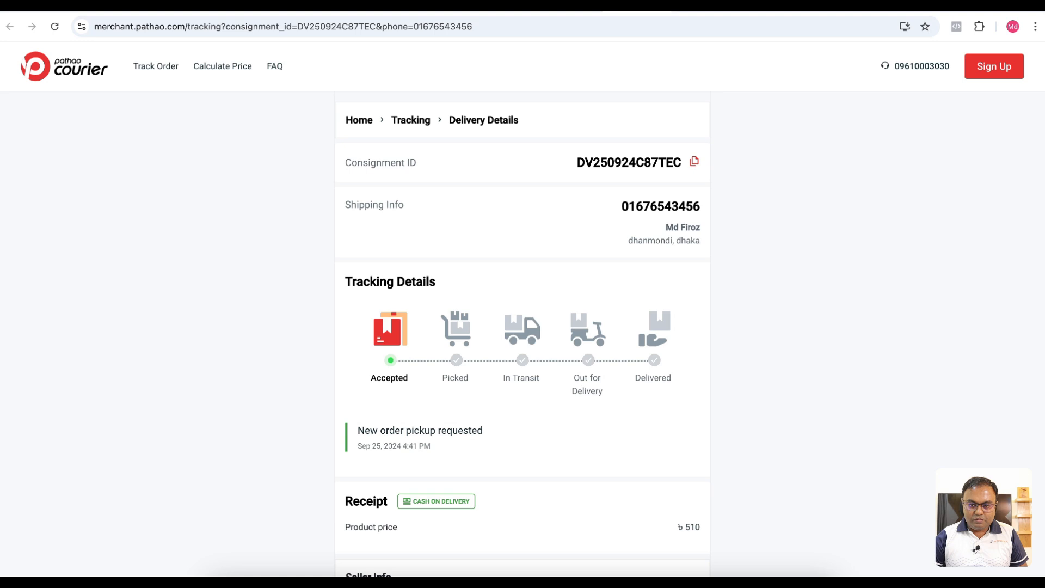
click(618, 12)
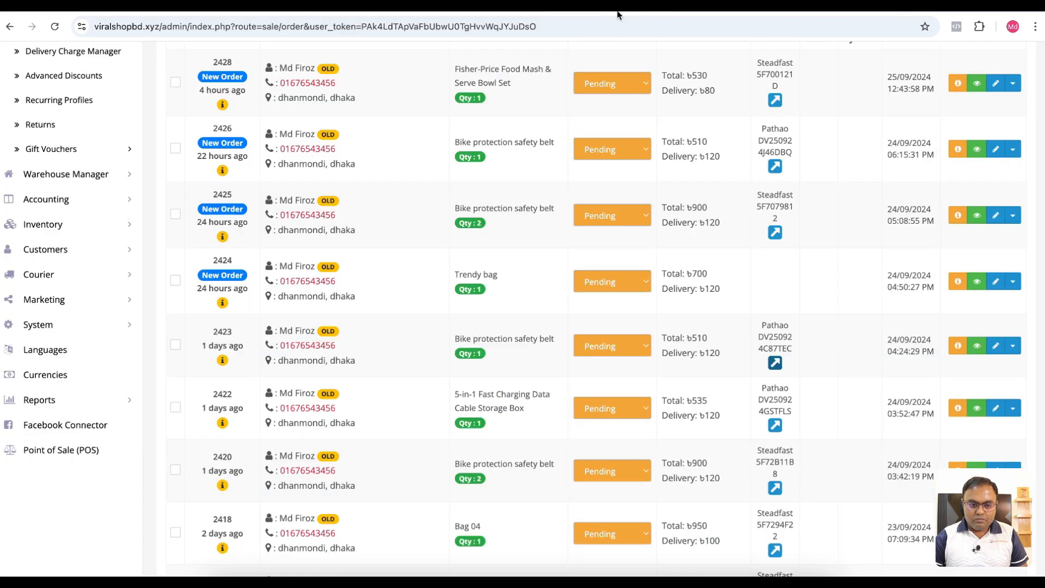
Send the Trendy bag order to the Pathao courier, then switch to the Pathao merchant site and reload its deliveries list.
click(175, 280)
scroll(815, 192, up, 3)
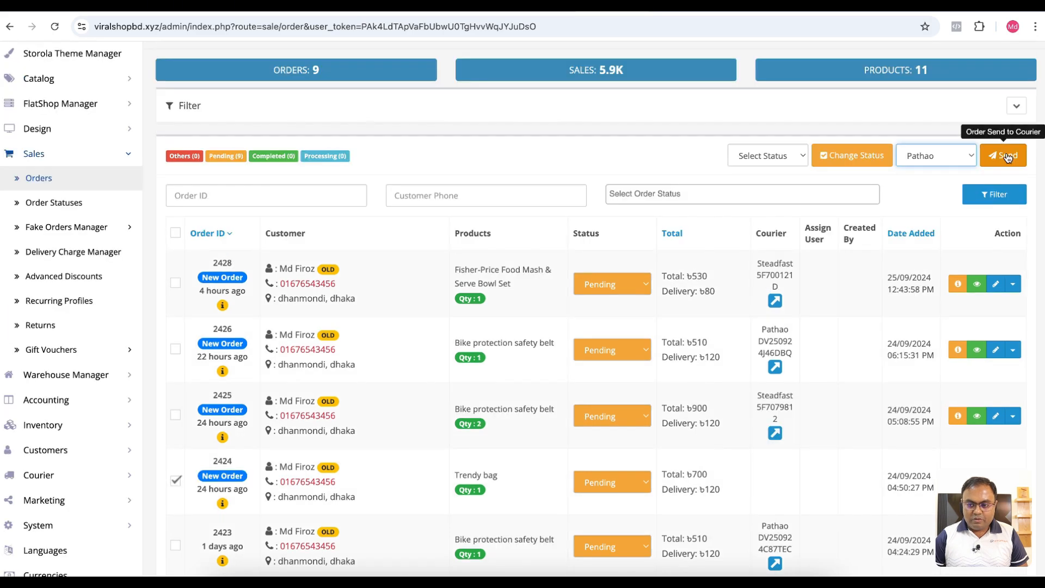
click(1007, 157)
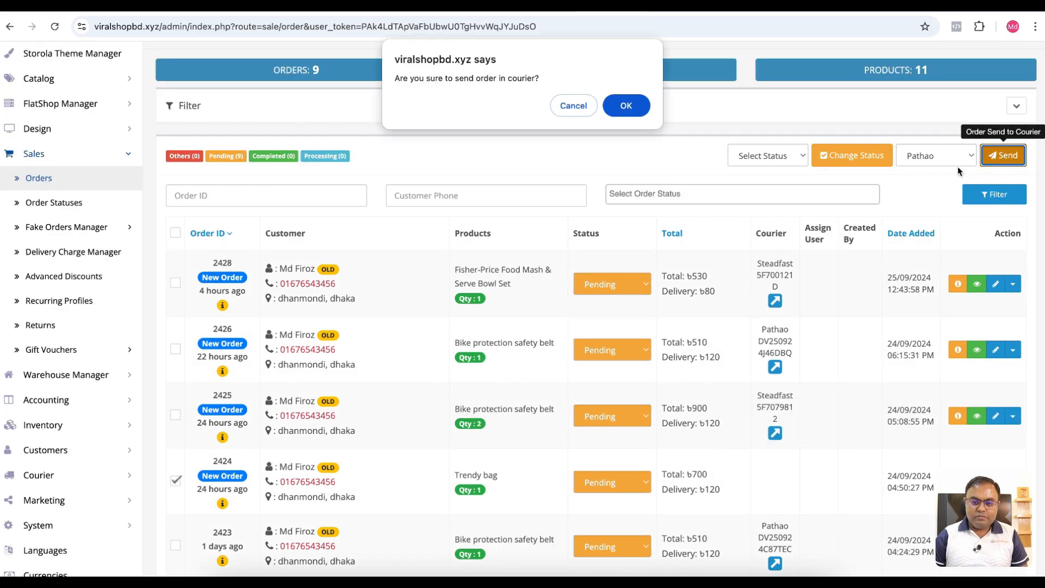
click(626, 106)
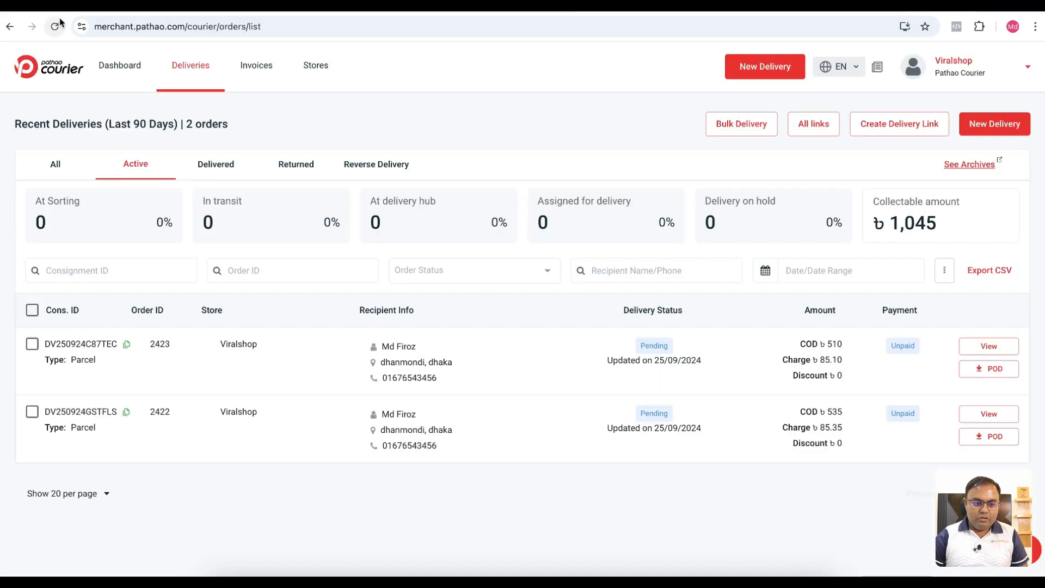
click(55, 28)
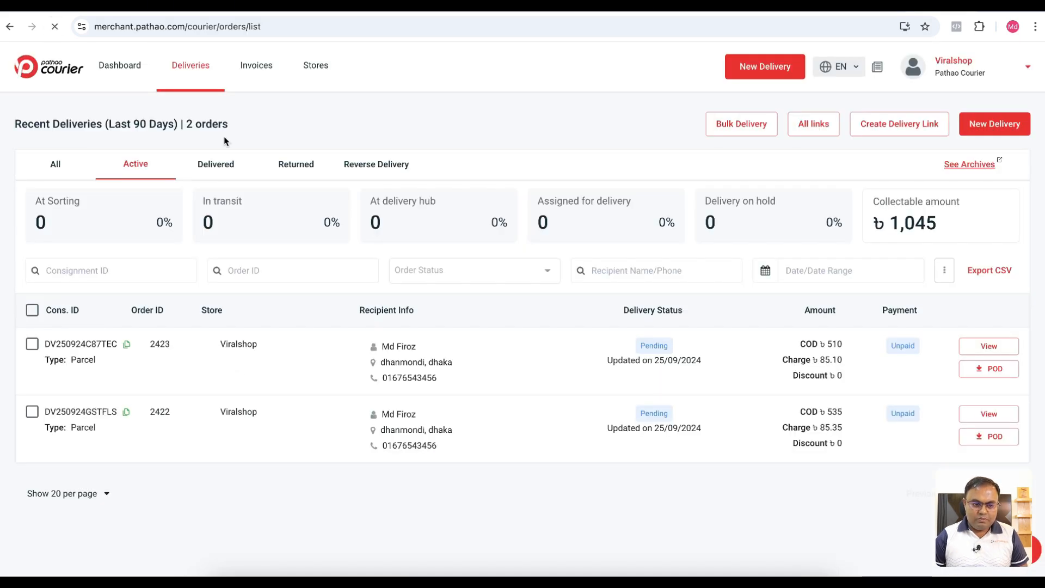